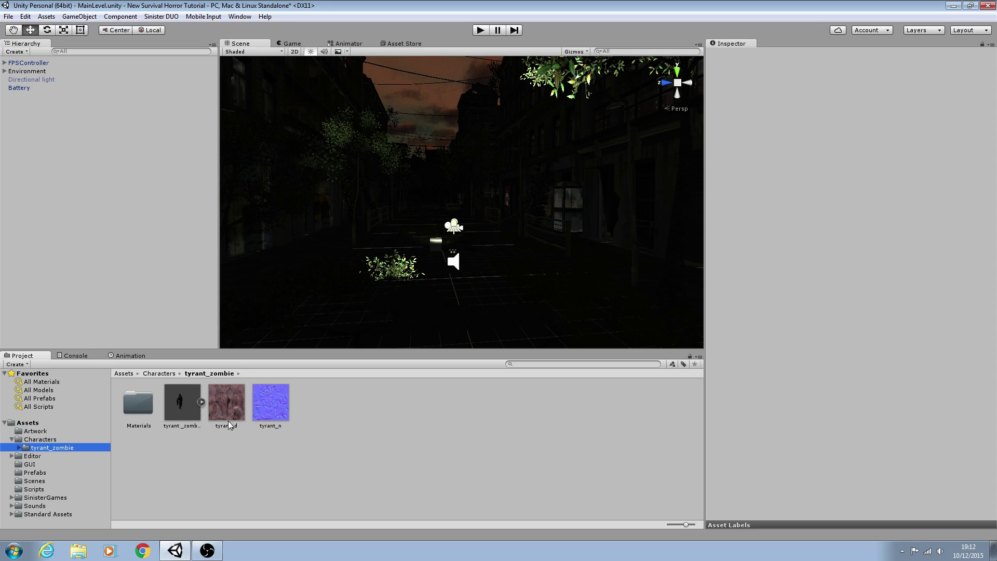
Turn off scene lighting in the Scene view so the dark street is shown with the default light.
right_click_drag(370, 287, 787, 320)
key("w")
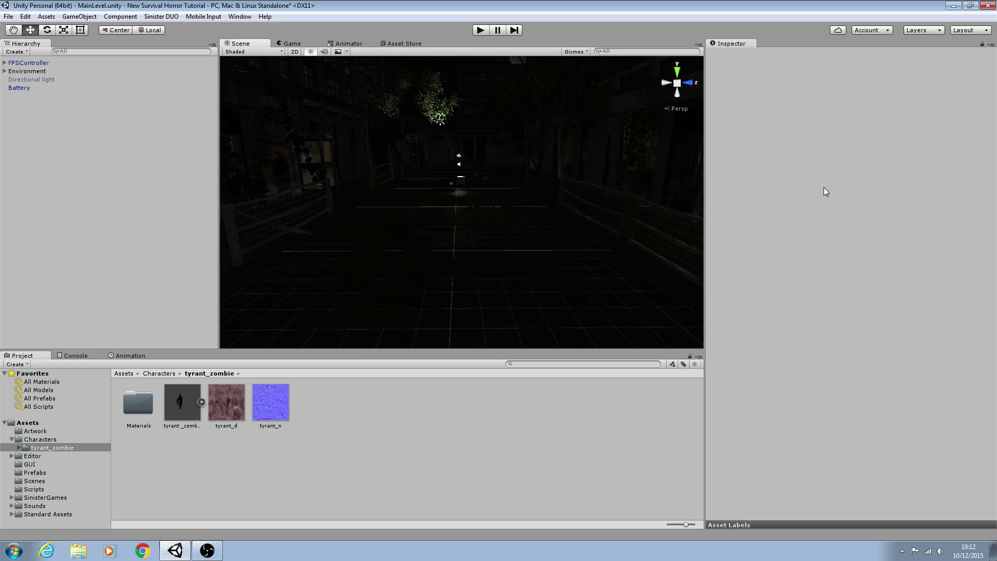
left_click(310, 51)
right_click_drag(429, 175, 307, 277)
key("w")
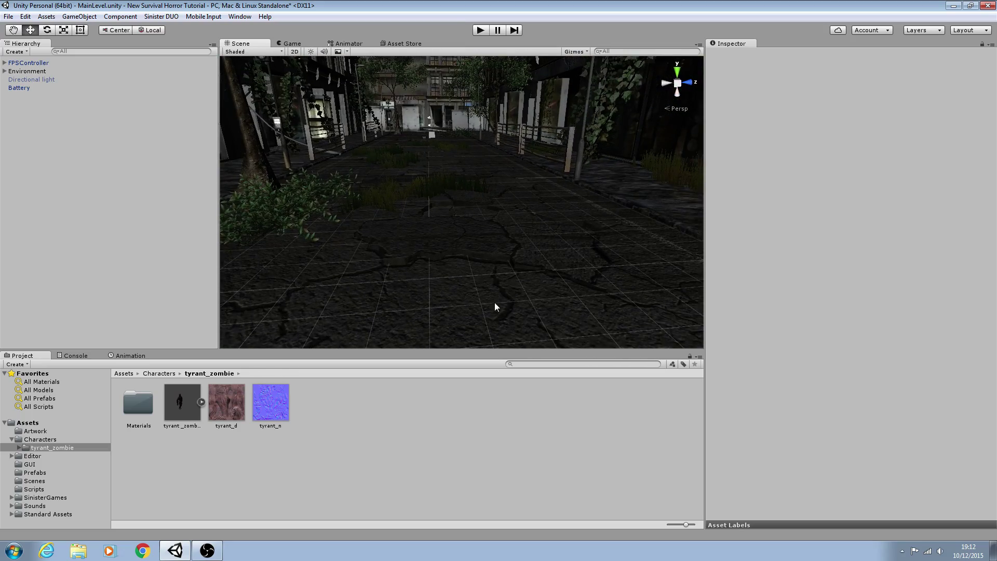
Place the tyrant_zombie model from the project assets into the scene on the middle of the street.
left_click_drag(184, 406, 428, 229)
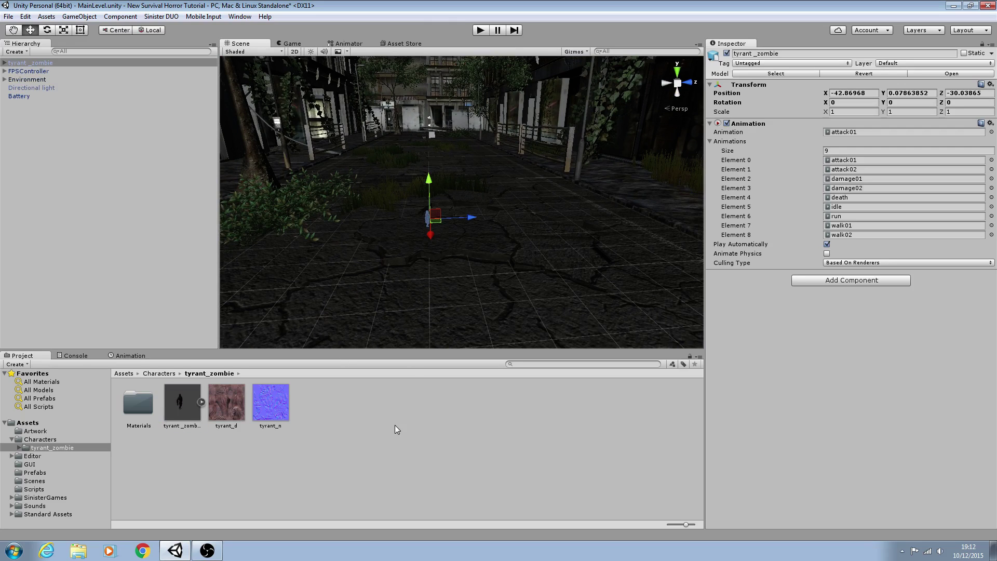
right_click_drag(445, 240, 187, 233)
key("d")
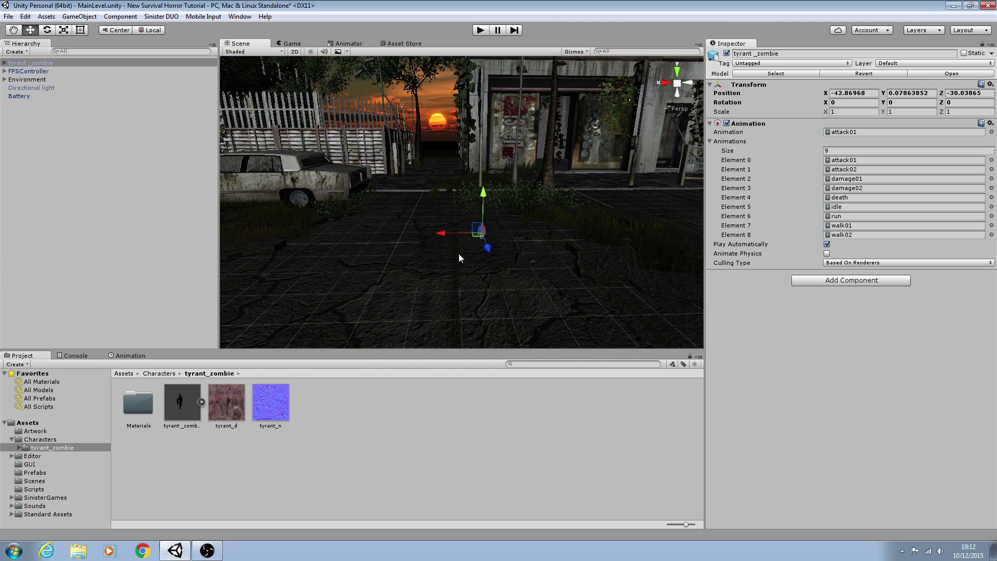
Examine the animation clips contained in the tyrant_zombie model, from attack01 through walk02.
left_click(202, 402)
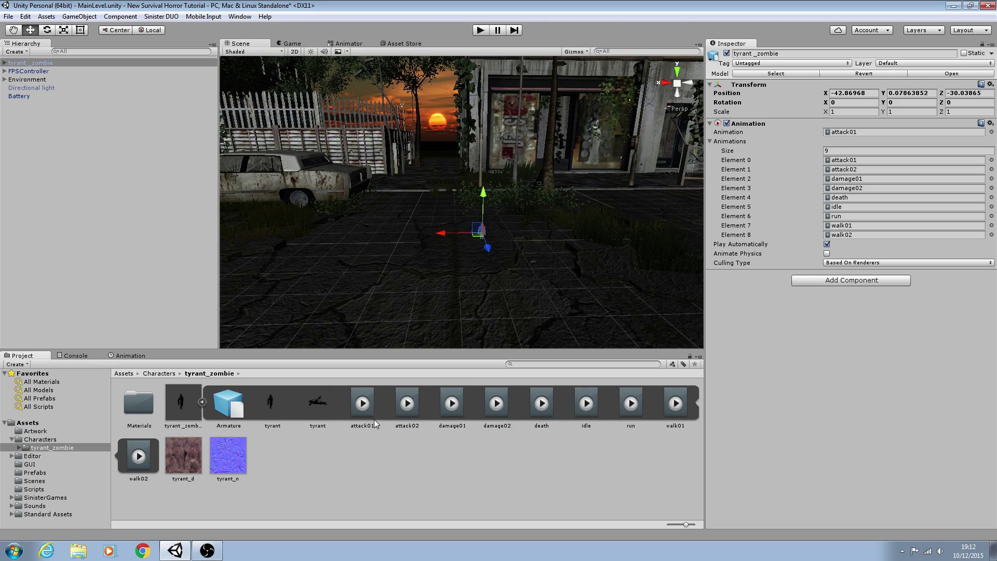
left_click(370, 403)
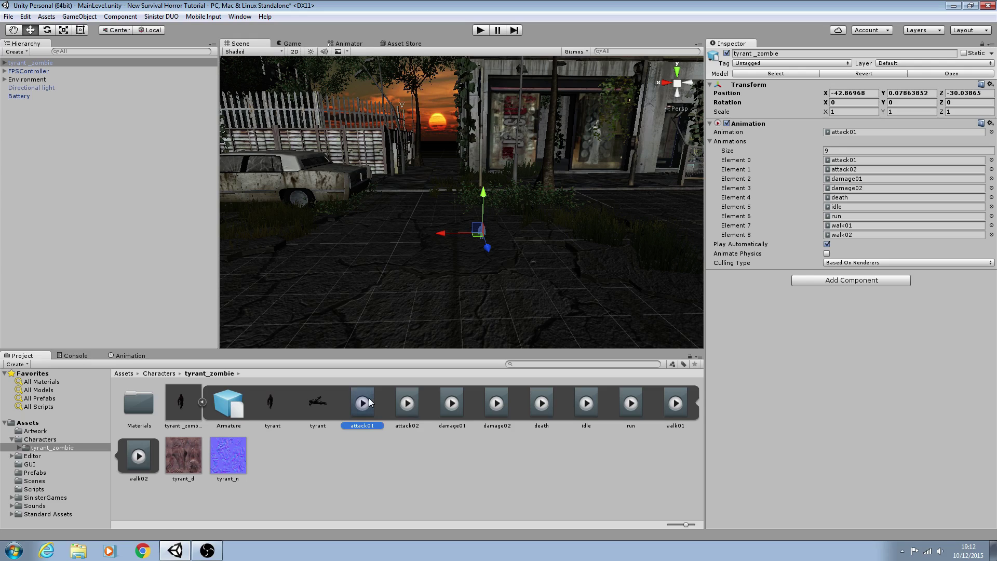
left_click(408, 404)
left_click(453, 403)
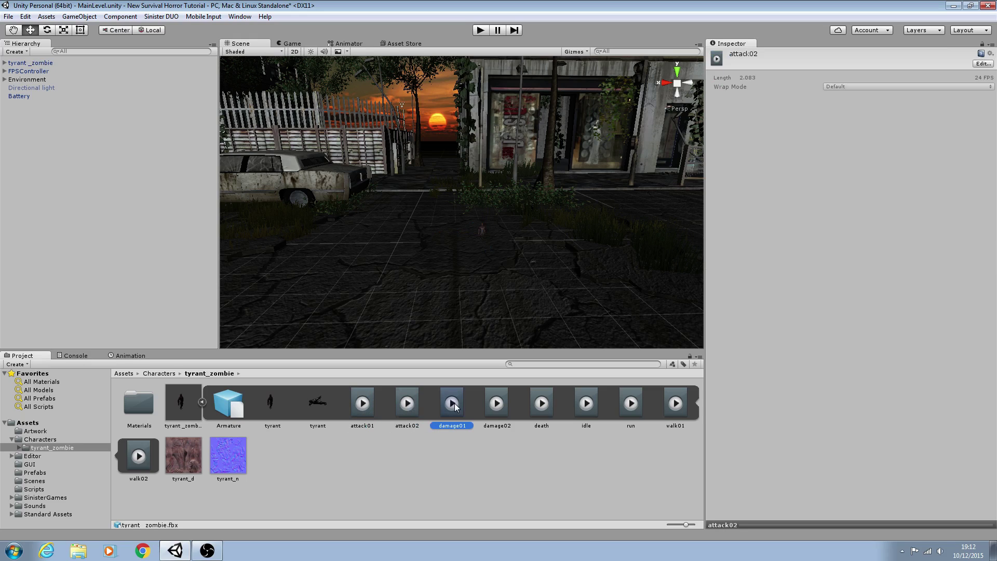
left_click(496, 404)
left_click(543, 403)
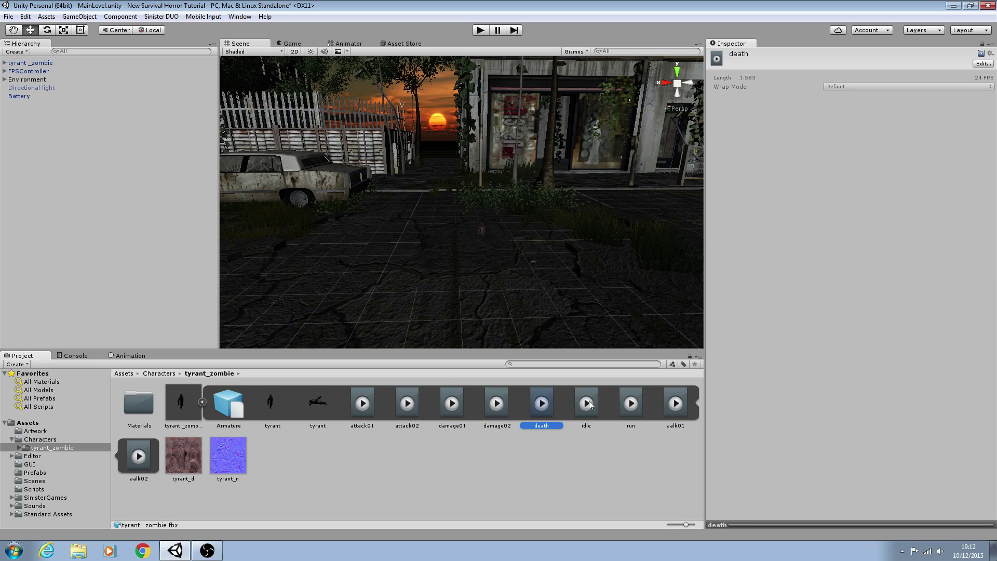
left_click(586, 404)
left_click(631, 404)
left_click(676, 404)
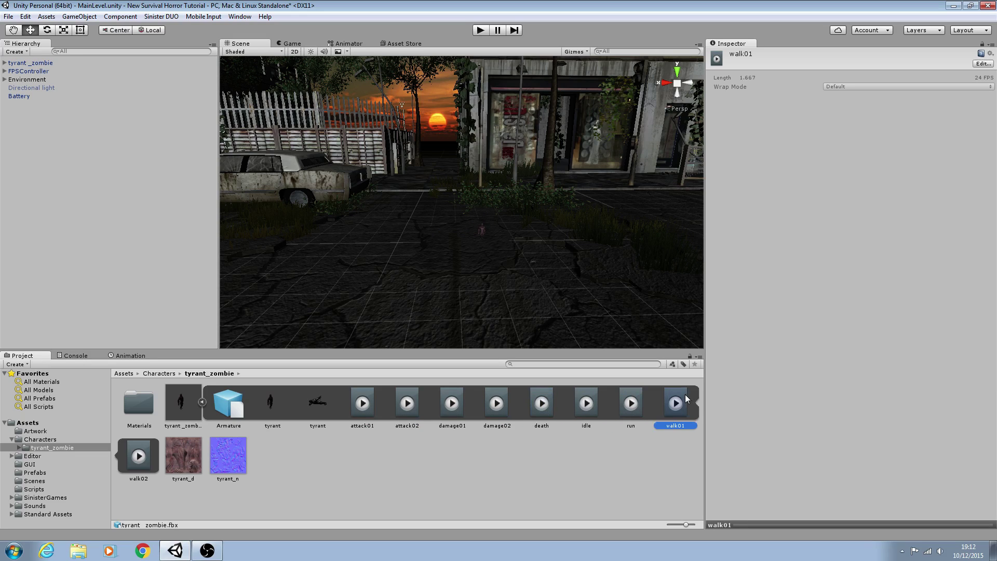
left_click(152, 461)
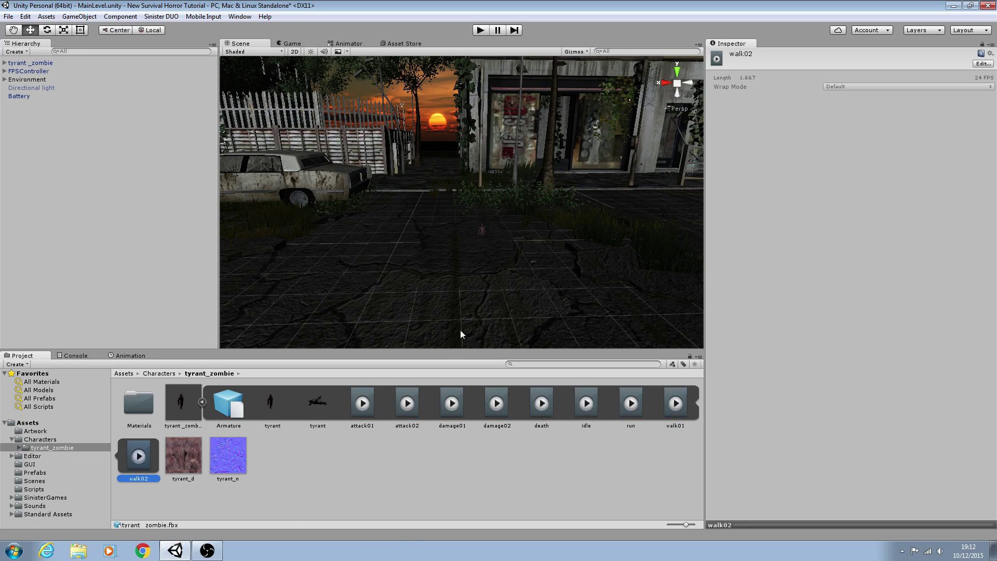
left_click(672, 401)
left_click(139, 456)
left_click(204, 402)
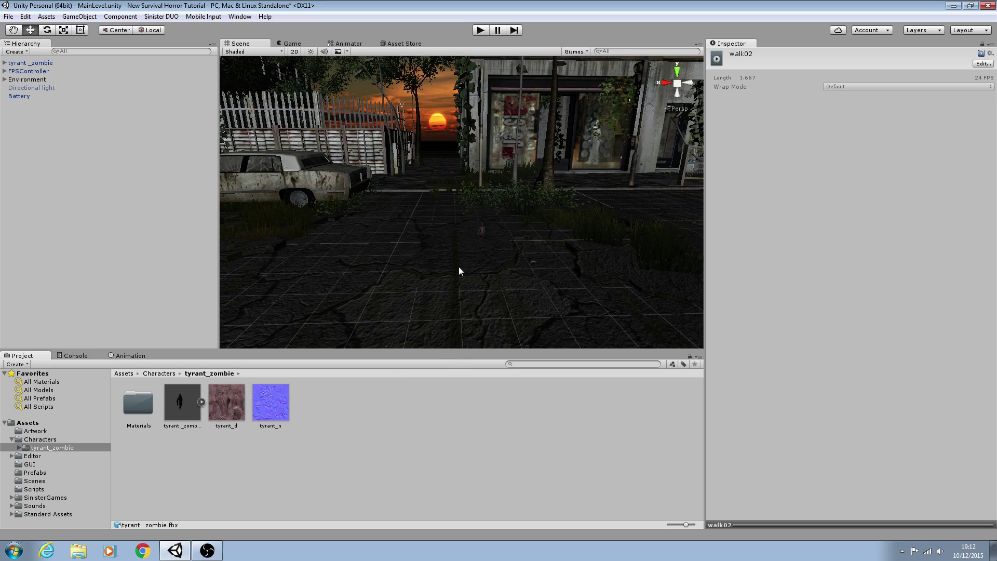
Collapse the zombie's Animations list, and apply a Scale Factor of 1 in the tyrant_zombie model's import settings.
right_click_drag(552, 218, 562, 211)
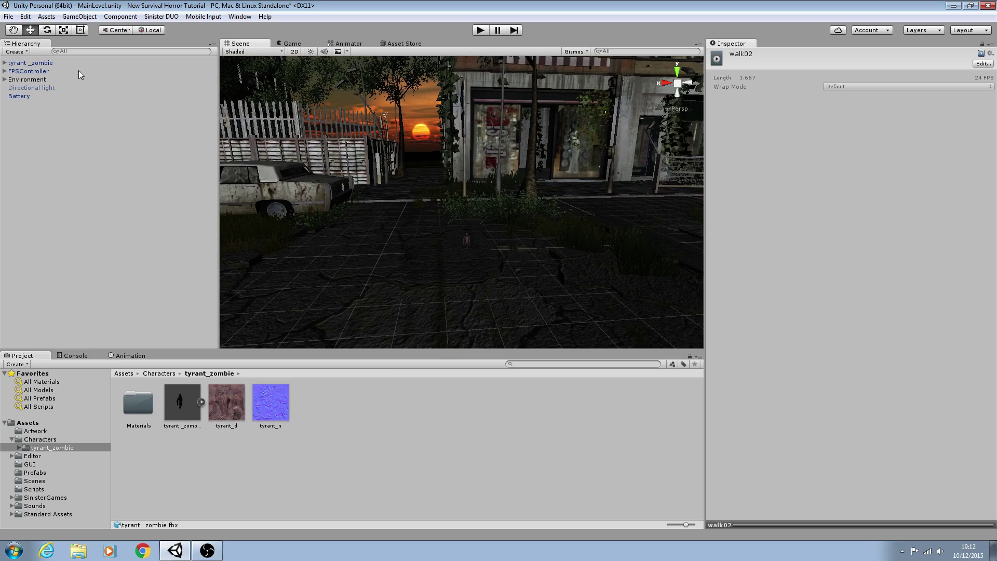
left_click(32, 63)
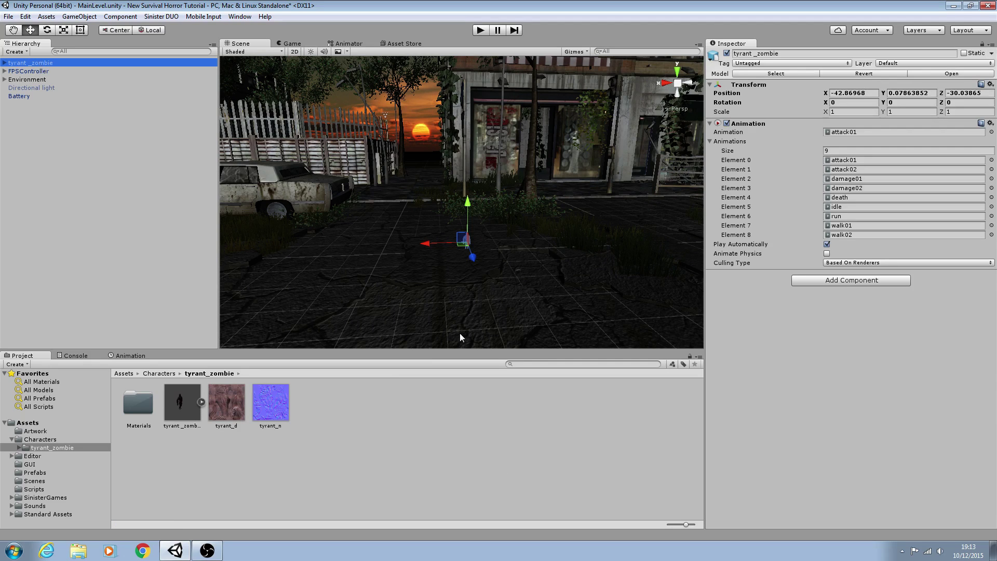
left_click(711, 142)
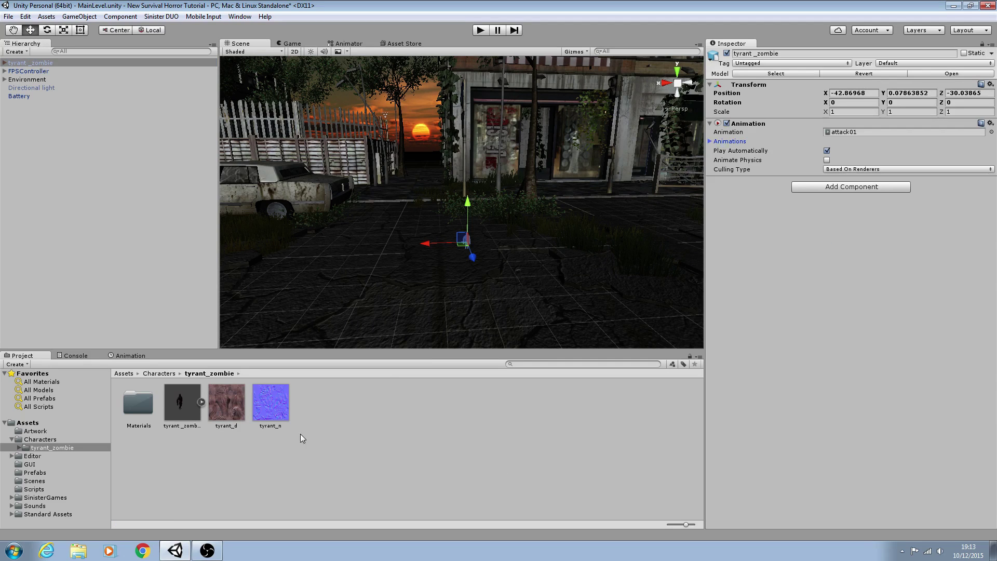
left_click(187, 409)
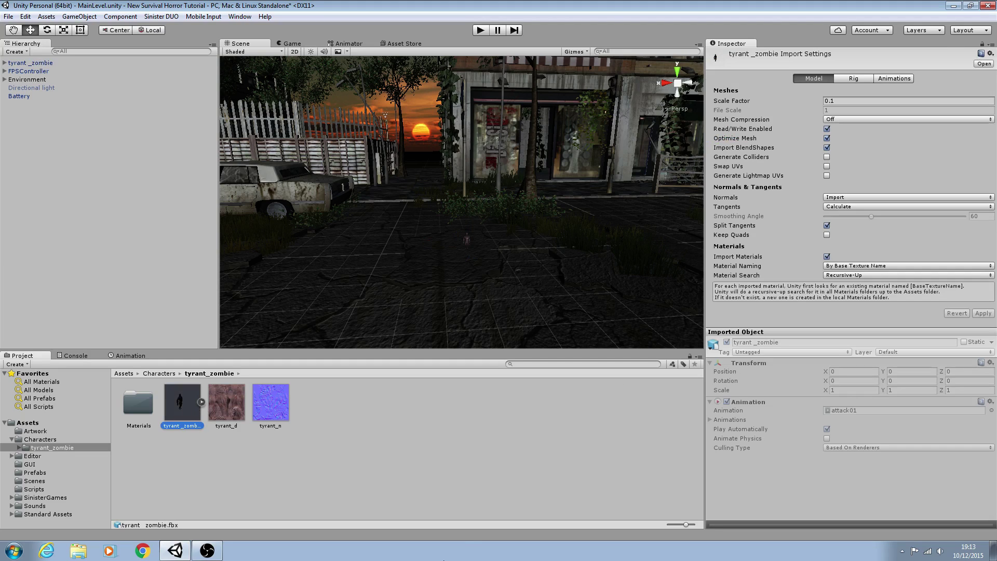
left_click(822, 82)
left_click(839, 101)
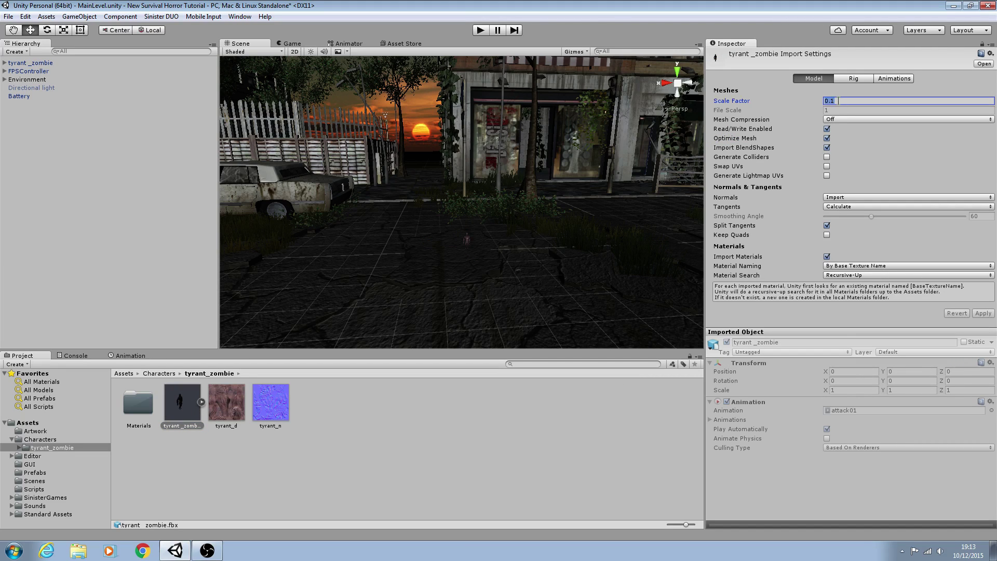
type("1")
left_click(986, 313)
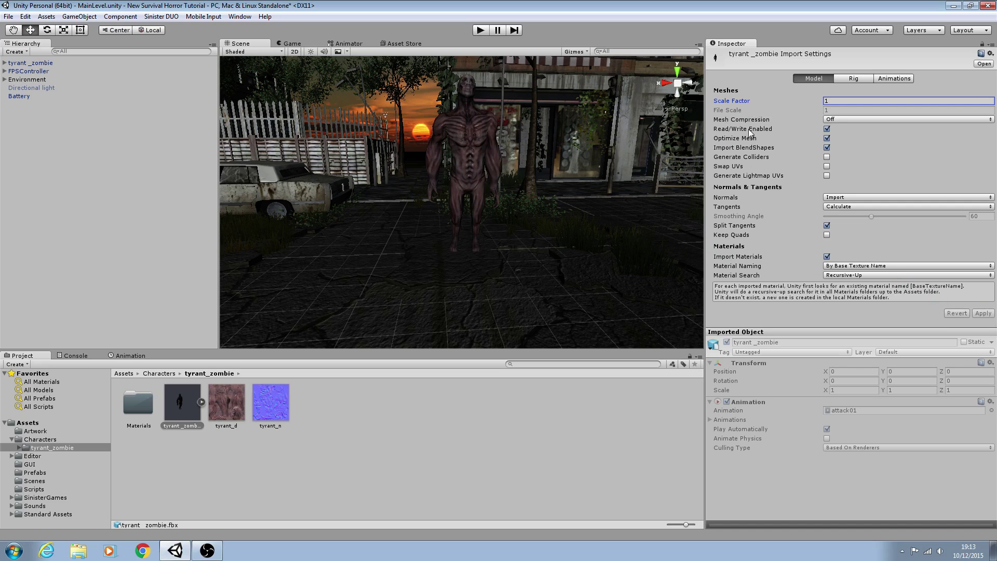
Disable Play Automatically in the Animation component of the tyrant_zombie object in the scene.
right_click_drag(622, 140, 597, 196)
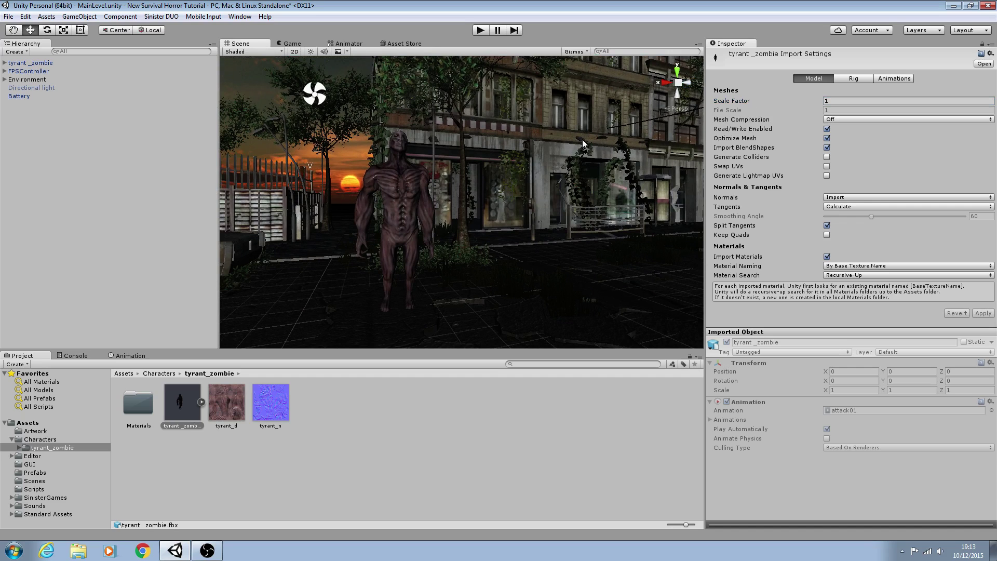
right_click_drag(499, 224, 431, 232)
scroll(431, 231, "up", 3)
scroll(430, 231, "down", 2)
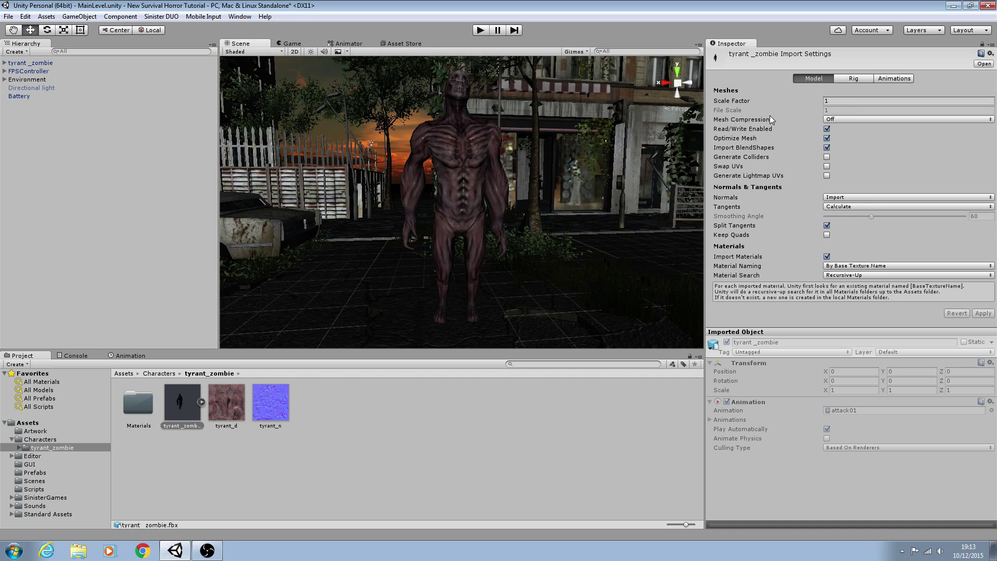
right_click_drag(507, 196, 486, 207)
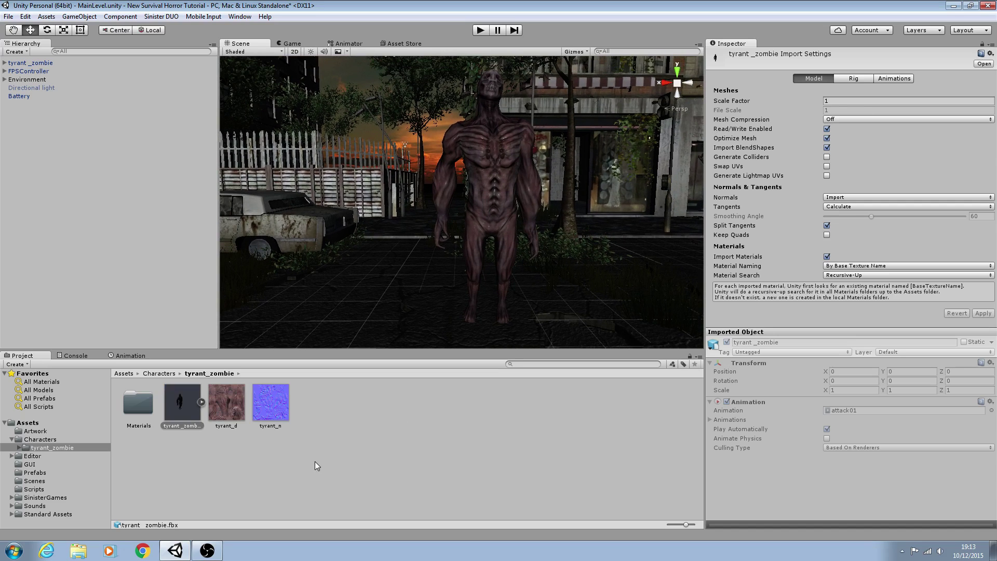
left_click(51, 64)
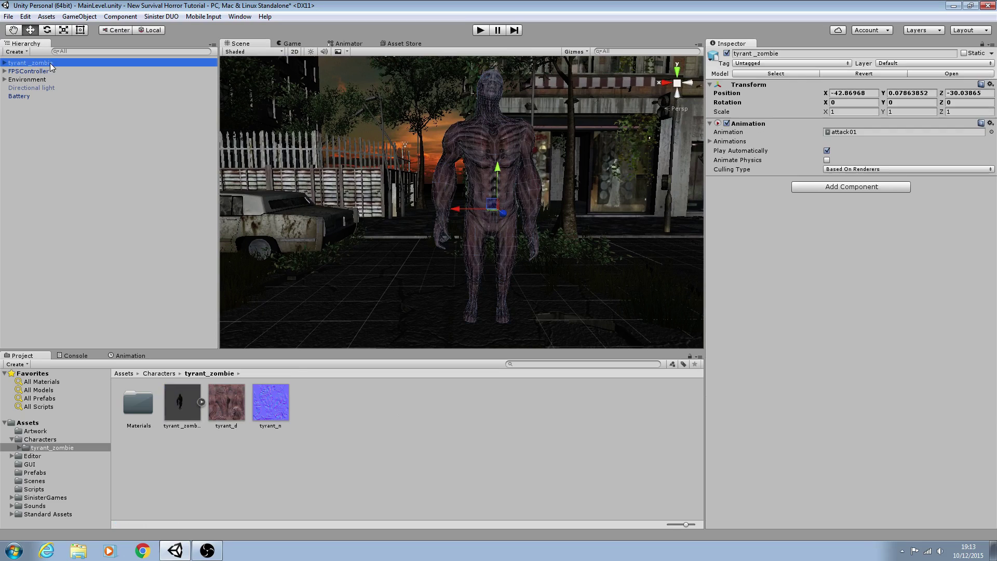
left_click(826, 152)
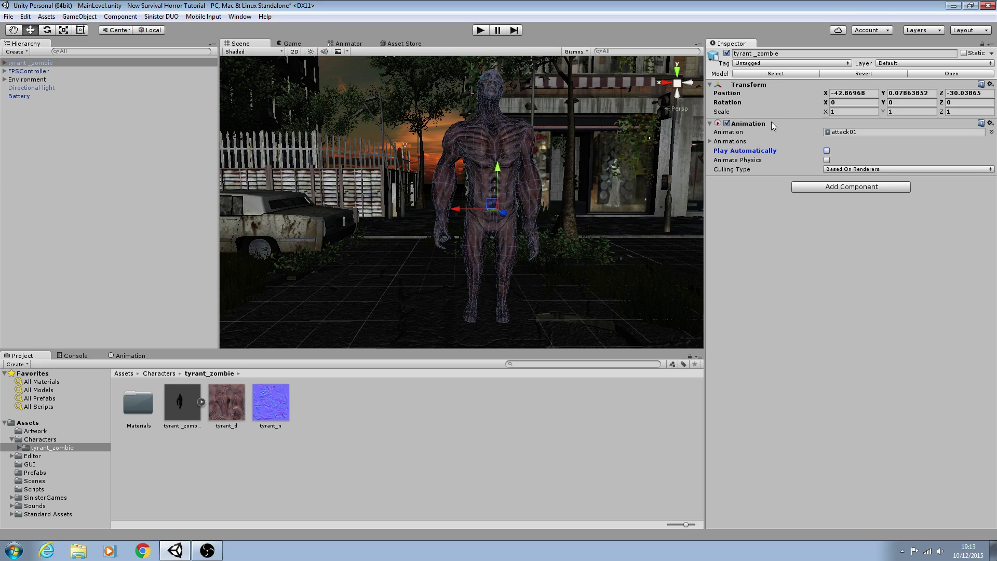
Add a new tag named Enemy to the project's tag list.
right_click_drag(607, 228, 609, 242)
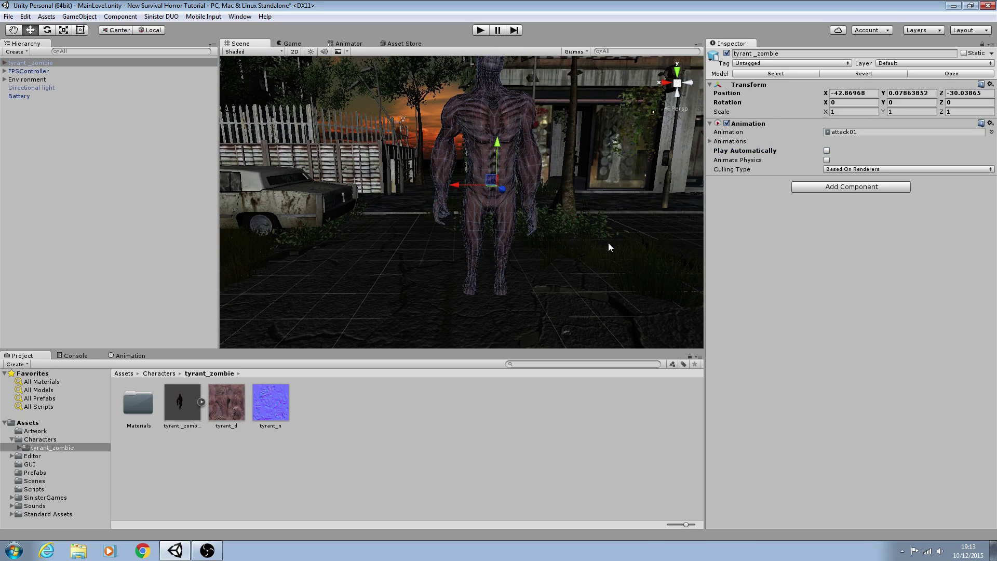
mouse_move(578, 206)
right_mouse_down()
mouse_move(624, 205)
mouse_move(520, 203)
mouse_move(570, 204)
right_mouse_up()
key("s")
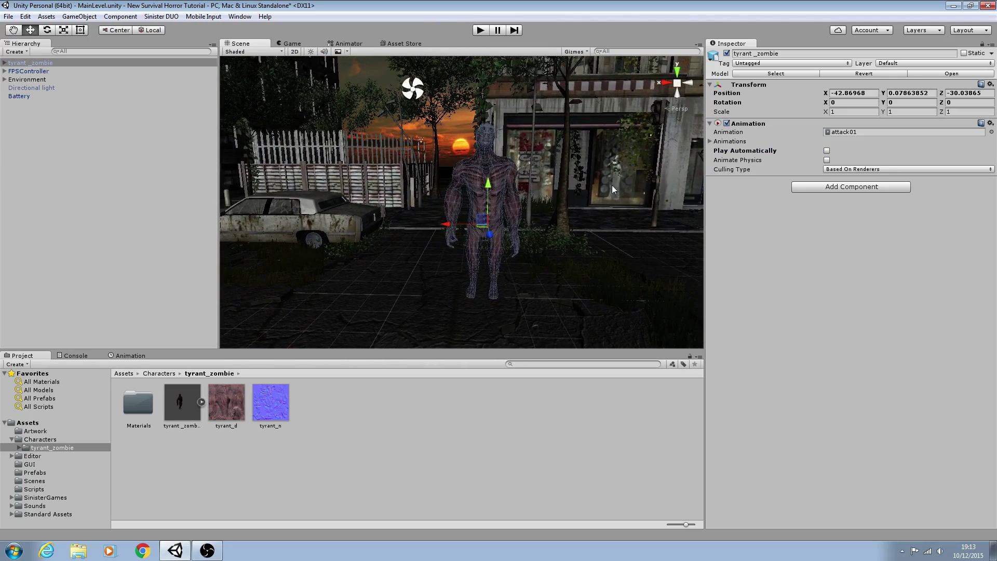
left_click(779, 64)
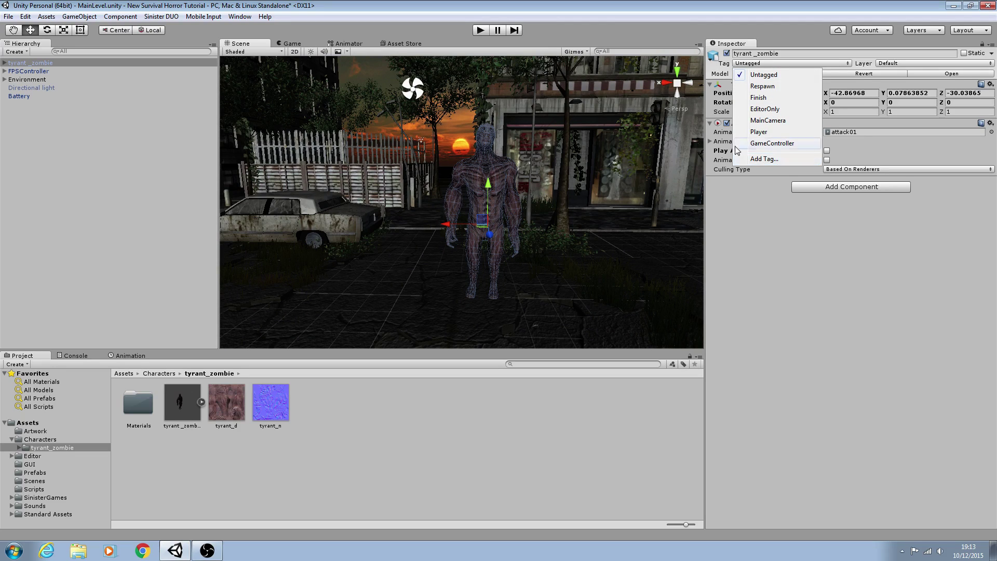
left_click(772, 164)
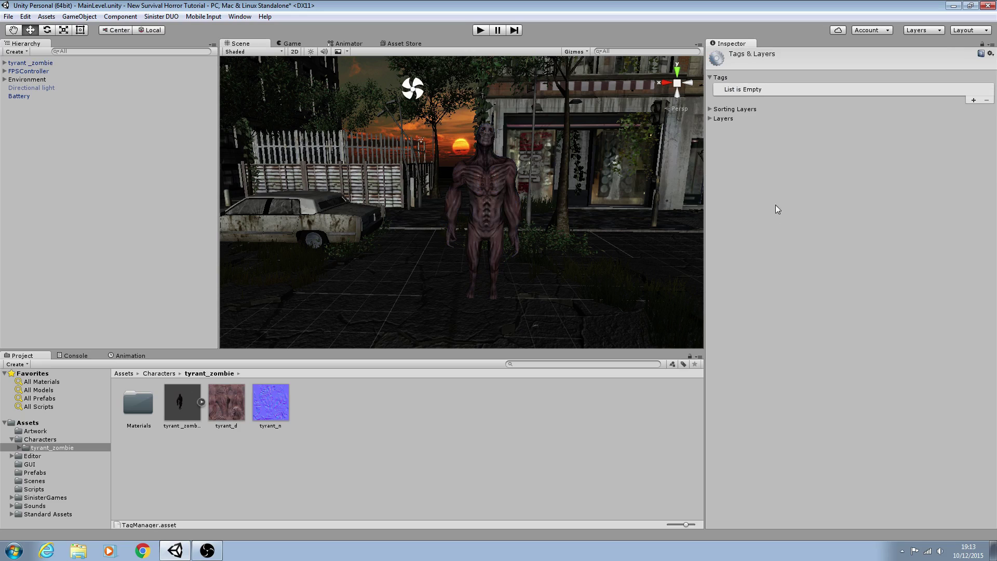
left_click(975, 101)
left_click(865, 89)
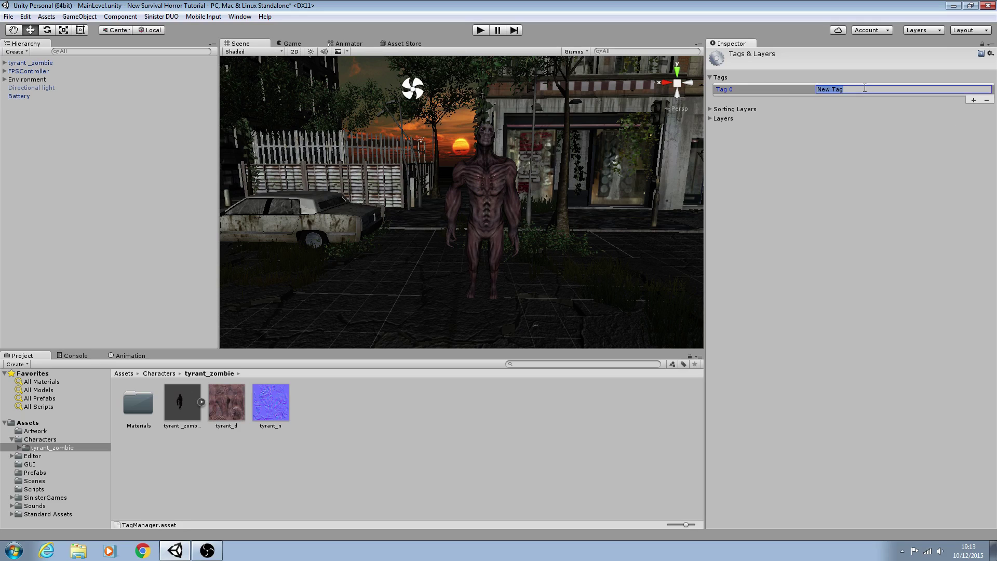
type("Enemy")
Assign the Enemy tag to the tyrant_zombie object.
left_click(31, 62)
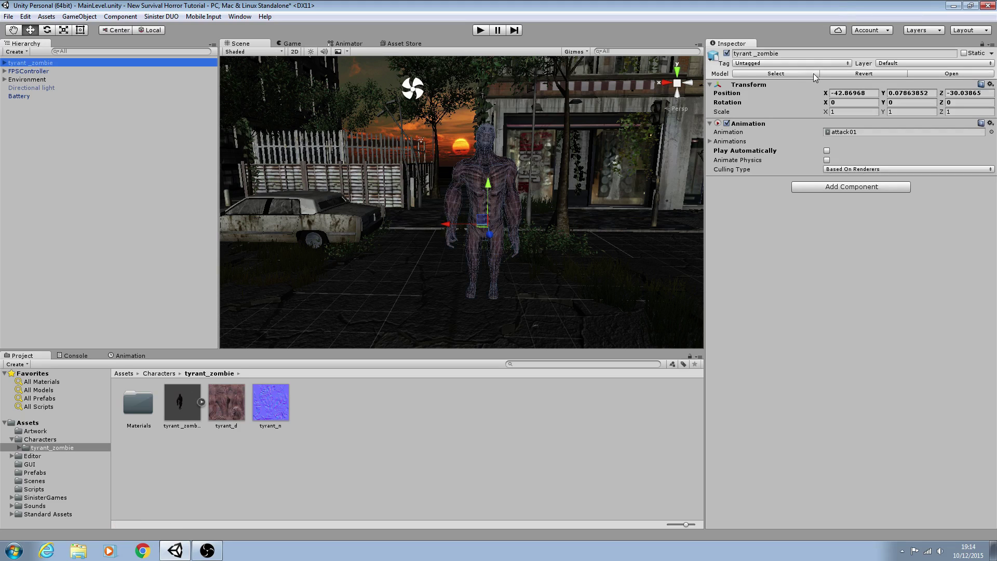
left_click(849, 63)
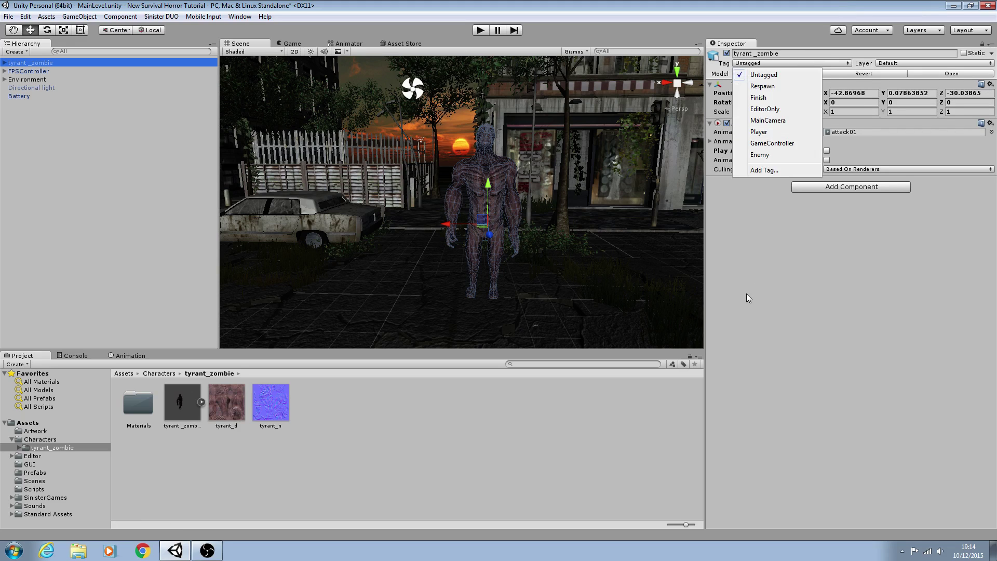
left_click(760, 155)
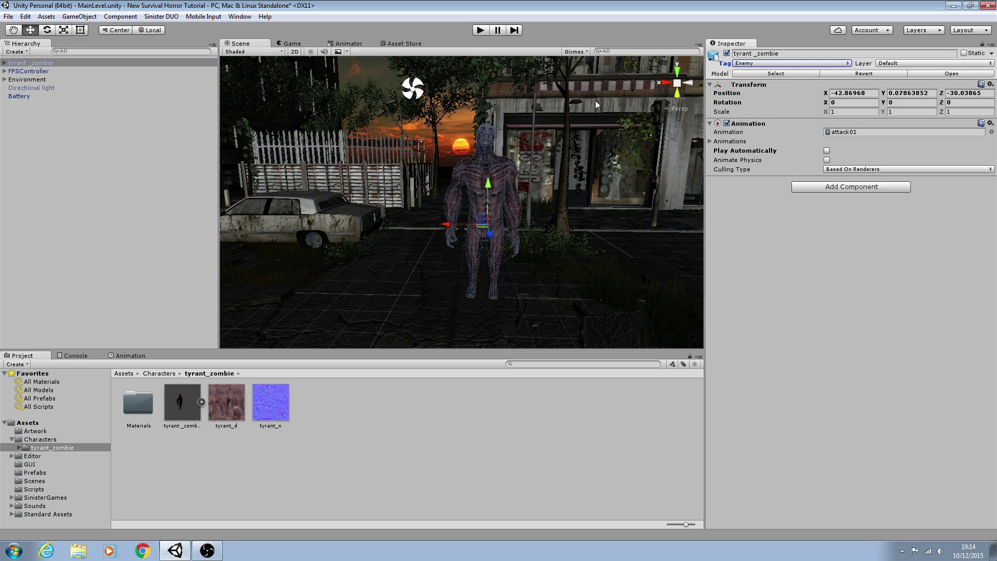
Add a Character Controller physics component to the tyrant_zombie object.
mouse_move(541, 125)
right_mouse_down()
mouse_move(538, 151)
mouse_move(552, 125)
right_mouse_up()
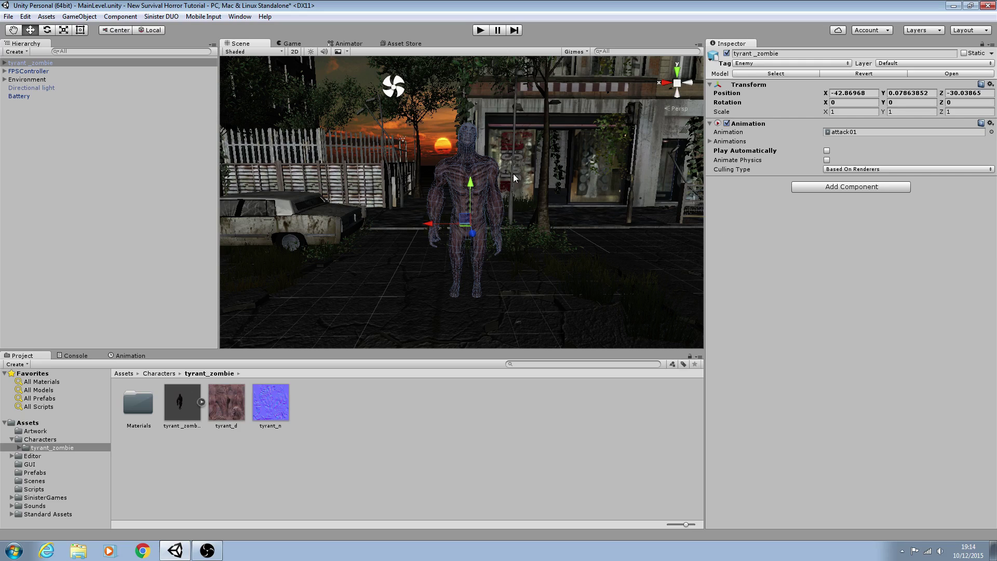
left_click(832, 188)
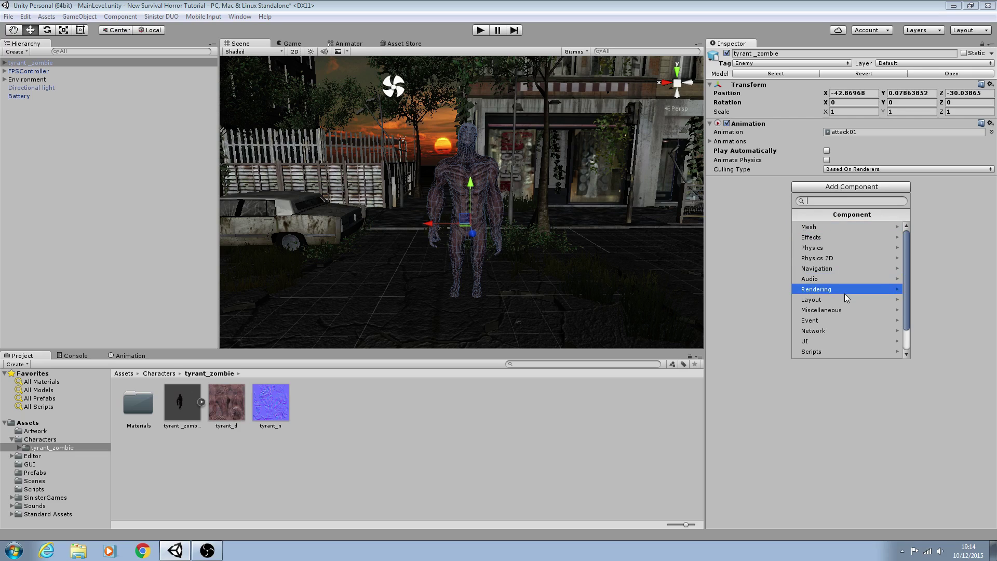
left_click(843, 249)
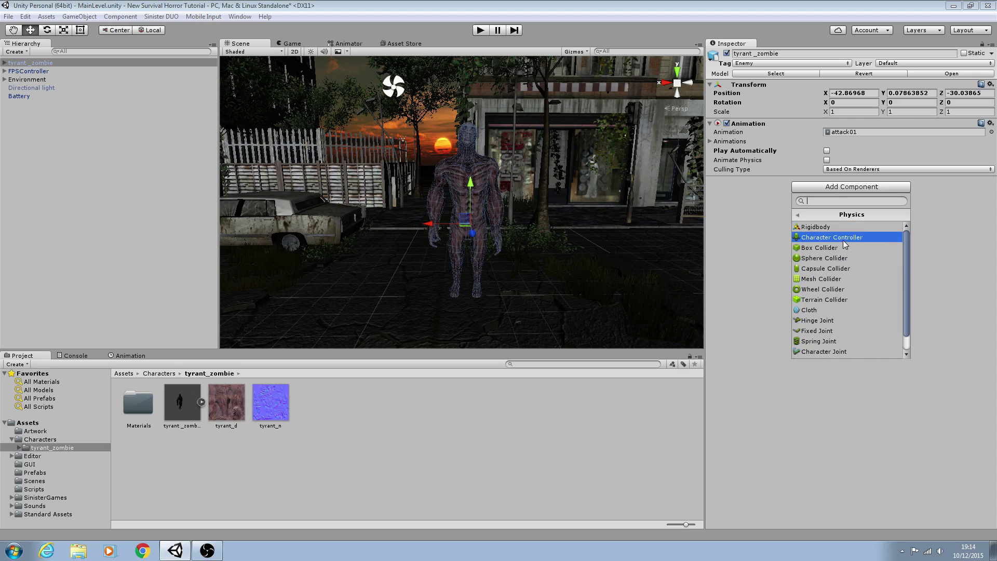
left_click(843, 239)
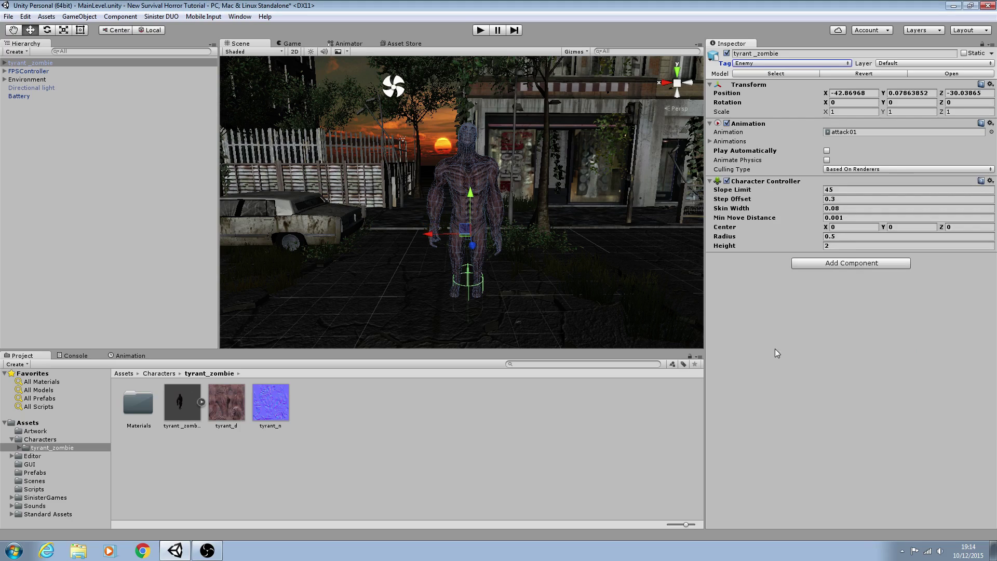
left_click_drag(430, 239, 464, 213, "alt")
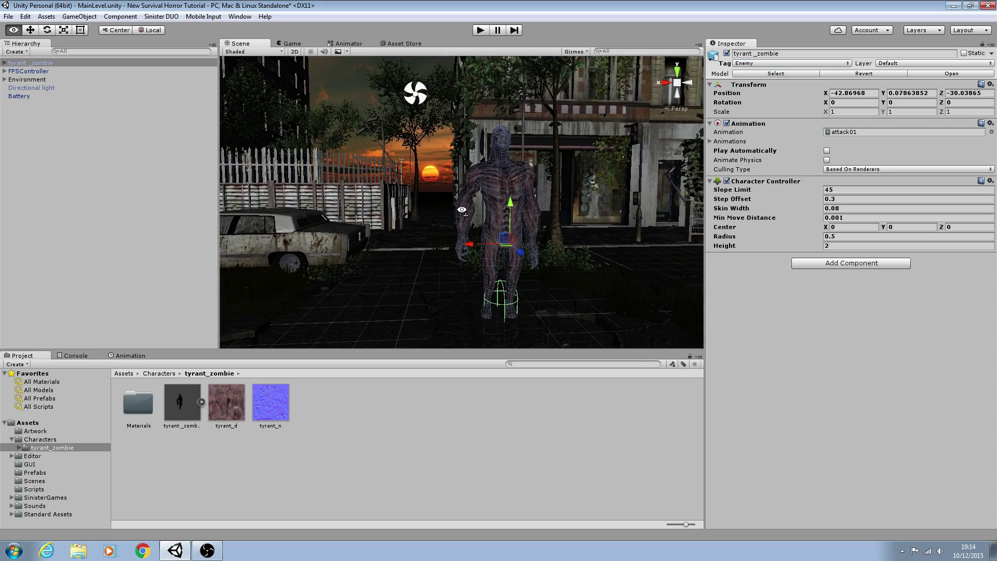
Set the tyrant_zombie Character Controller's height to 4 and its center Y to 2.
left_click_drag(515, 305, 516, 278, "alt")
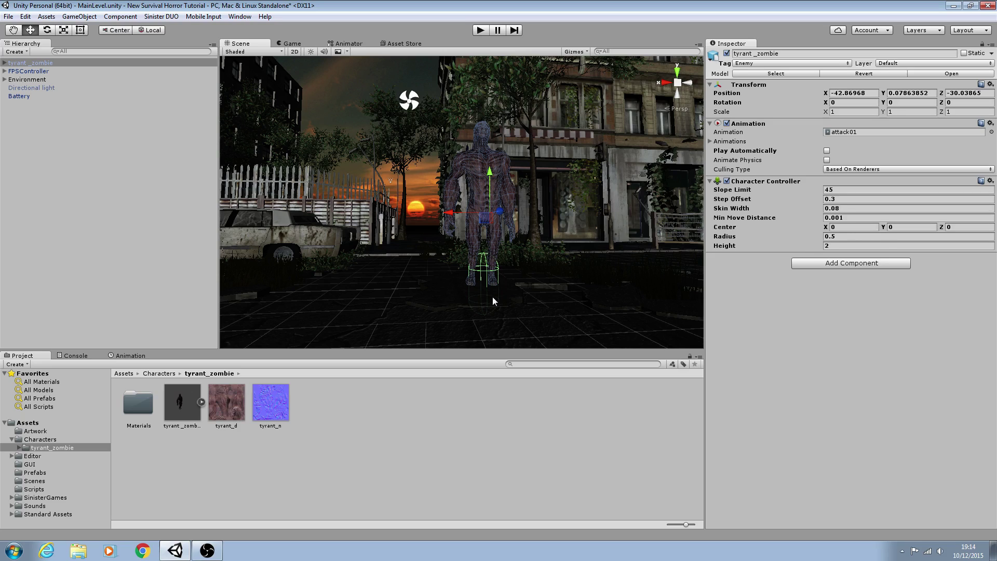
left_click(844, 247)
type("4")
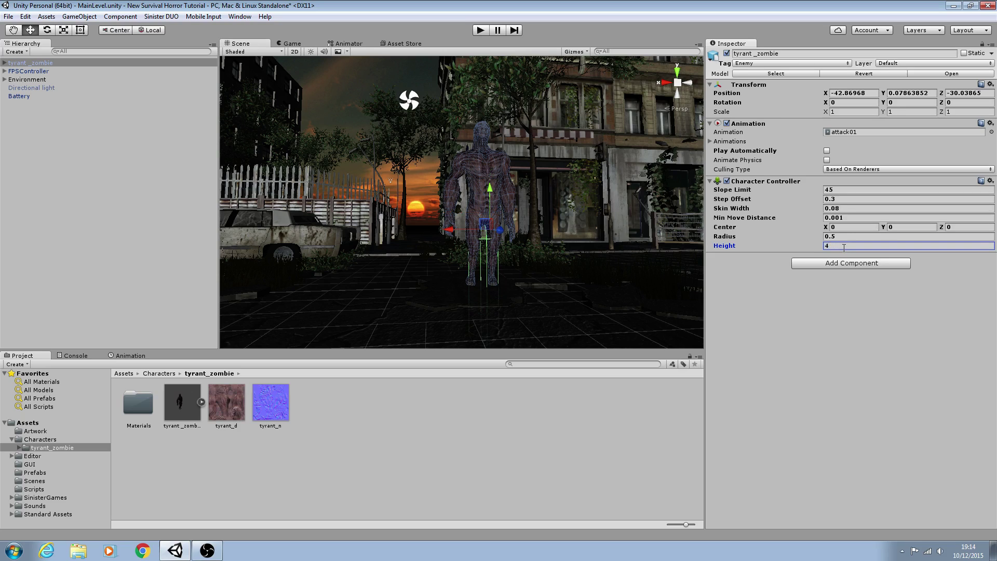
left_click(897, 227)
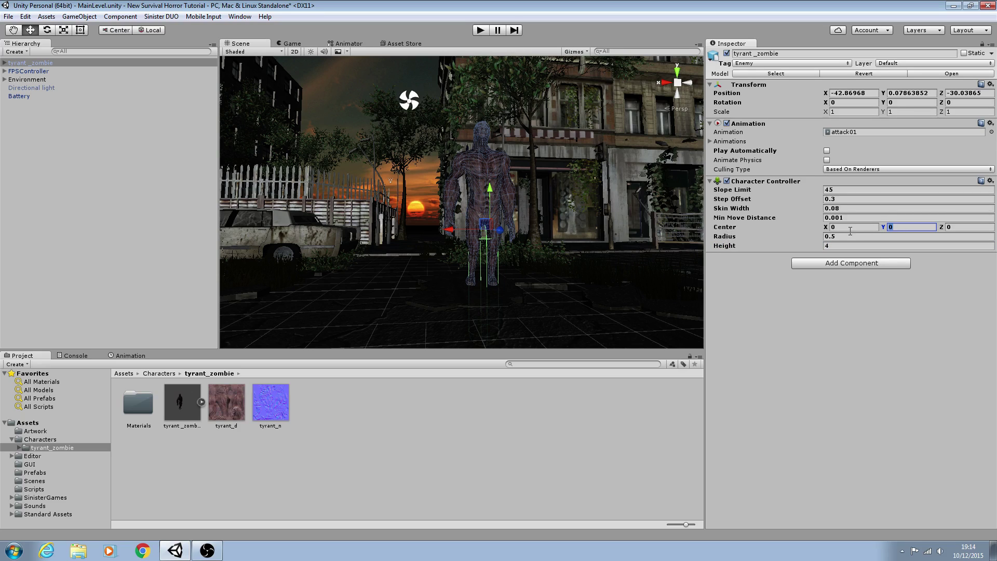
type("2")
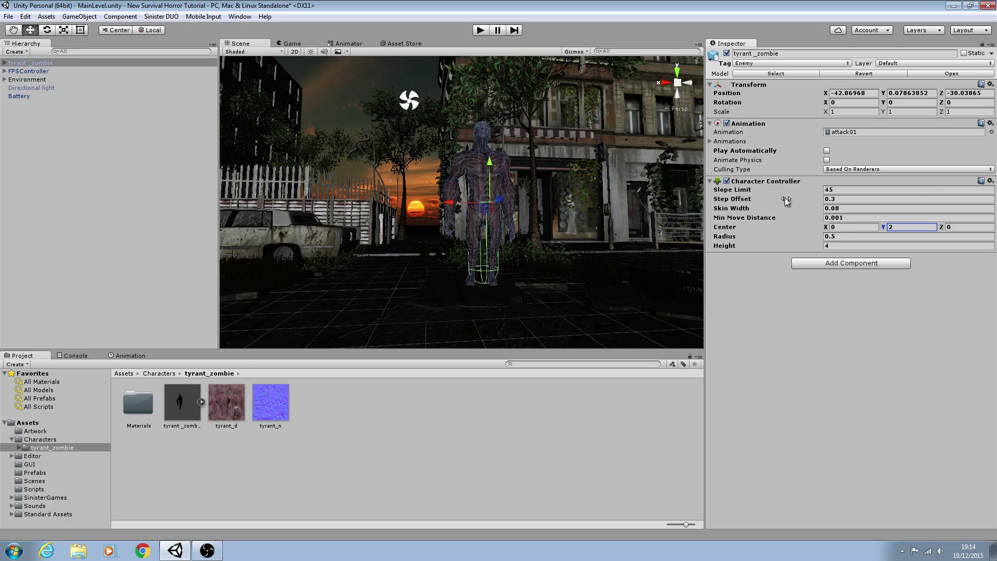
Try the Character Controller height at 6, then at 5, and set its center Y to 2.5.
right_click_drag(680, 229, 936, 263)
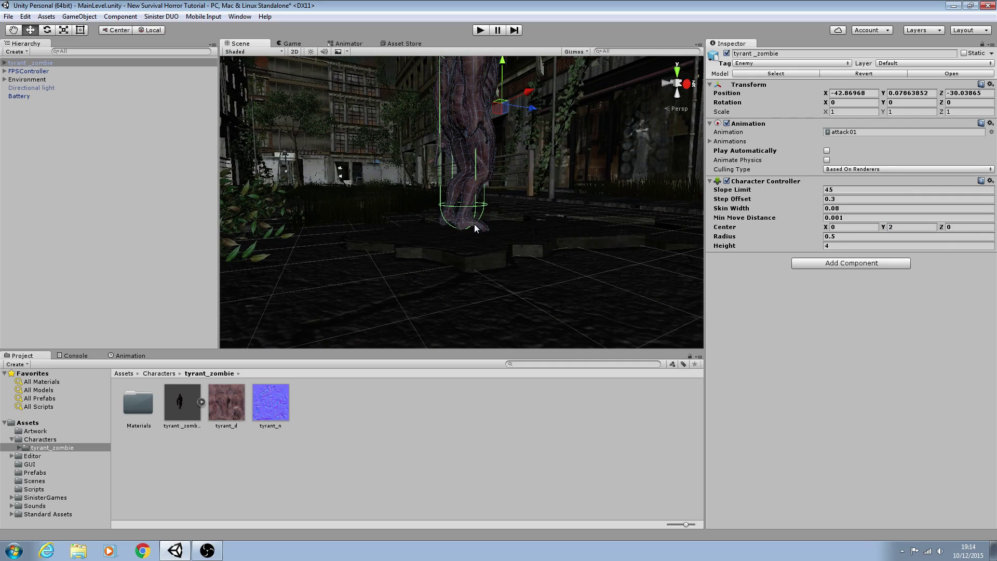
right_click_drag(458, 225, 480, 225)
left_click_drag(480, 225, 512, 180, "alt")
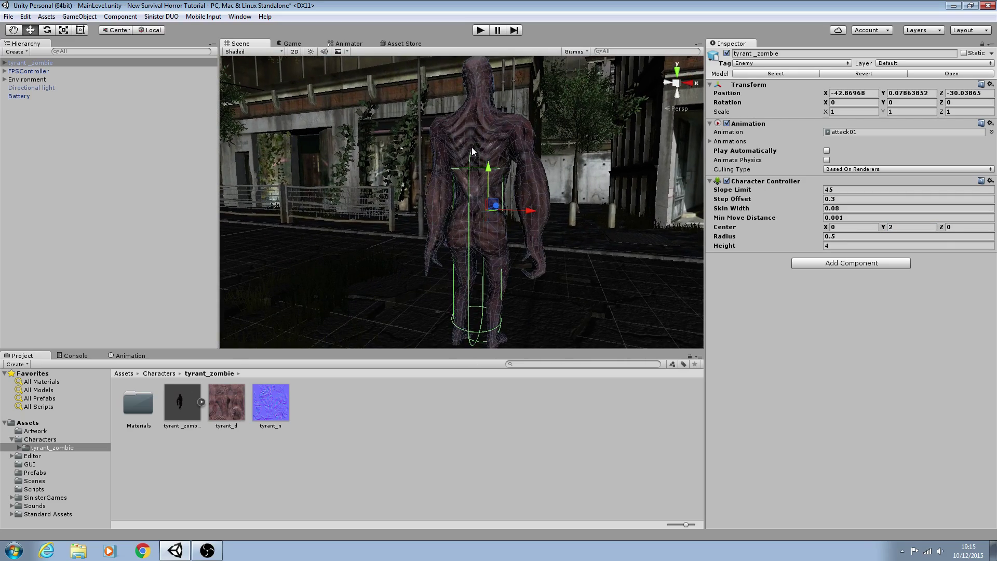
right_click_drag(472, 149, 483, 180)
key("s")
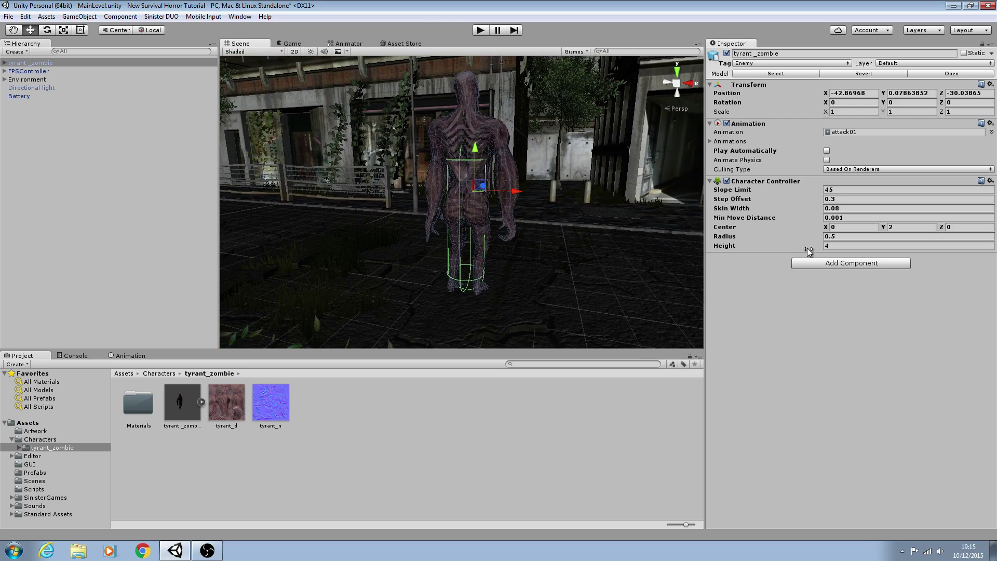
left_click(835, 247)
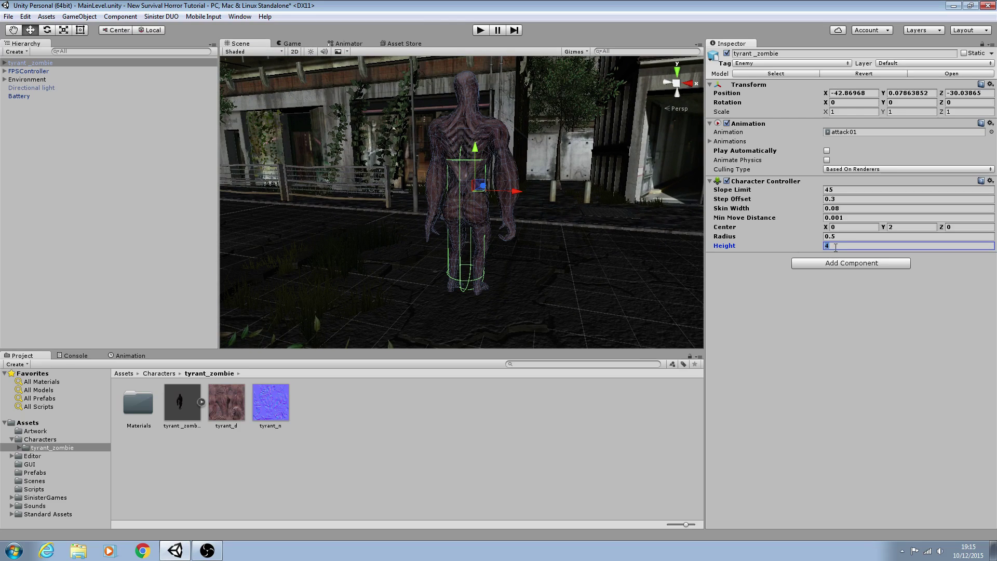
type("6")
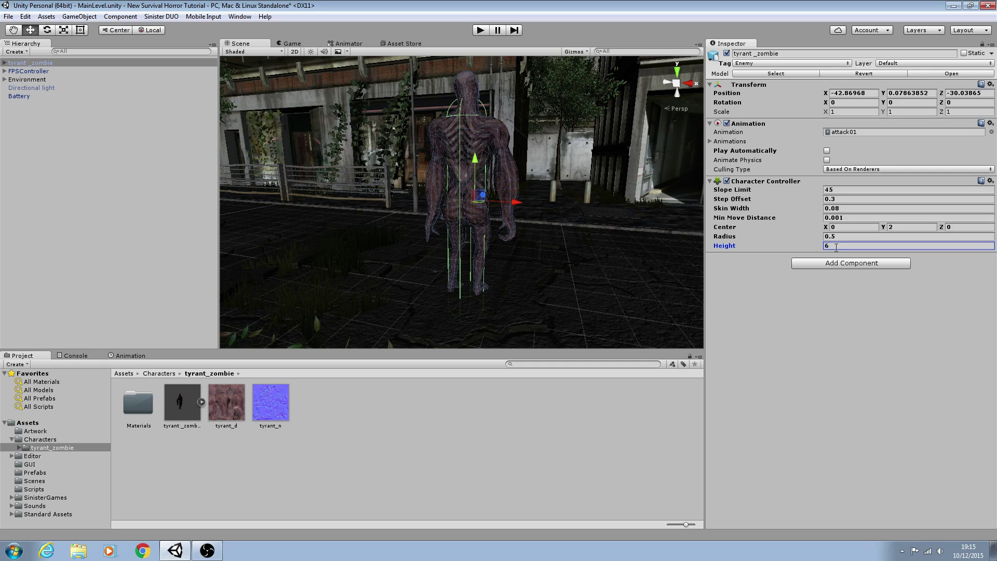
type("5")
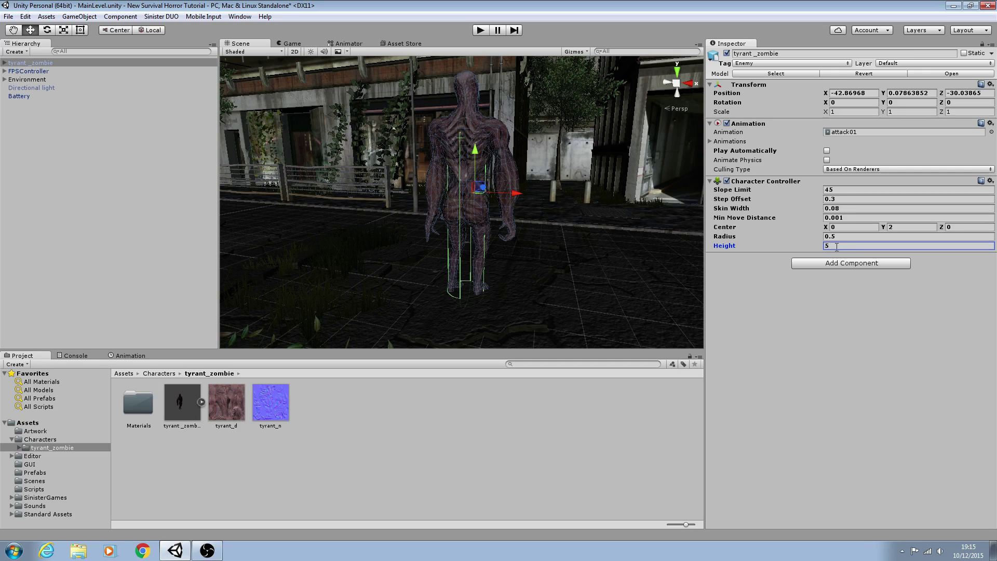
left_click(911, 227)
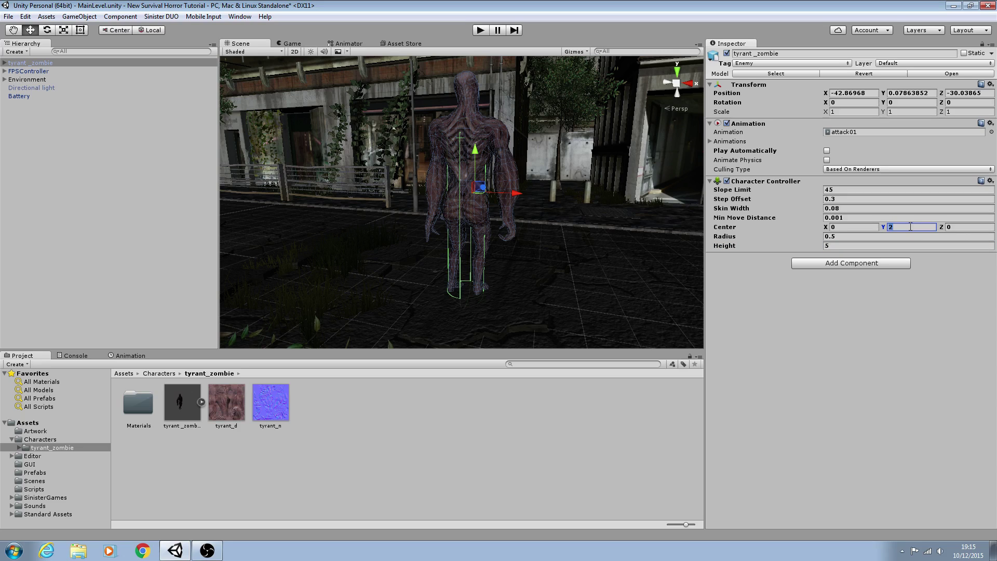
type("2.5")
Set the Character Controller's height to 5.5 and its center Y to 2.75 so the capsule encloses the zombie.
right_click_drag(548, 210, 312, 161)
key("d")
key("w")
key("s")
key("d")
key("a")
left_click(835, 246)
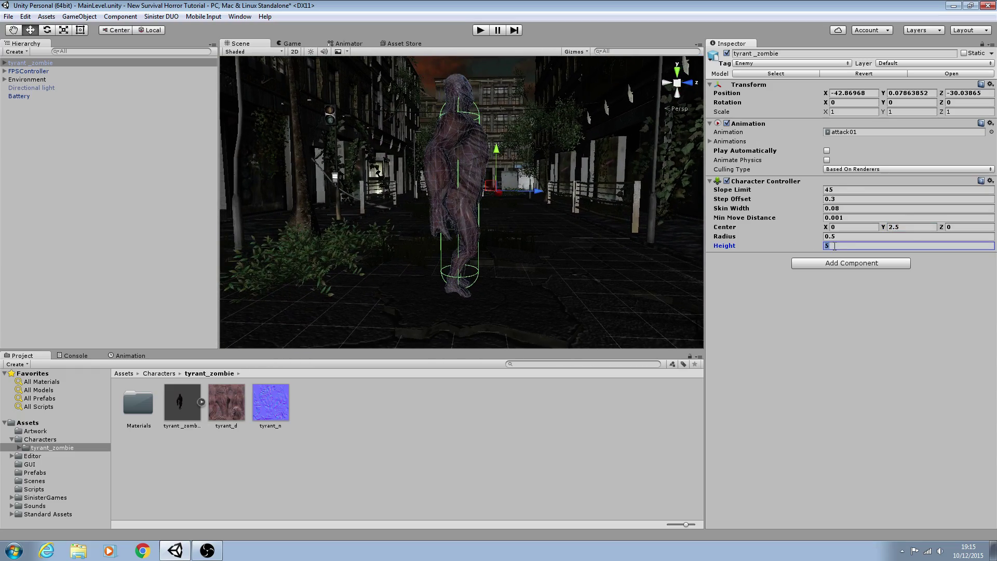
type("5.5")
left_click(914, 228)
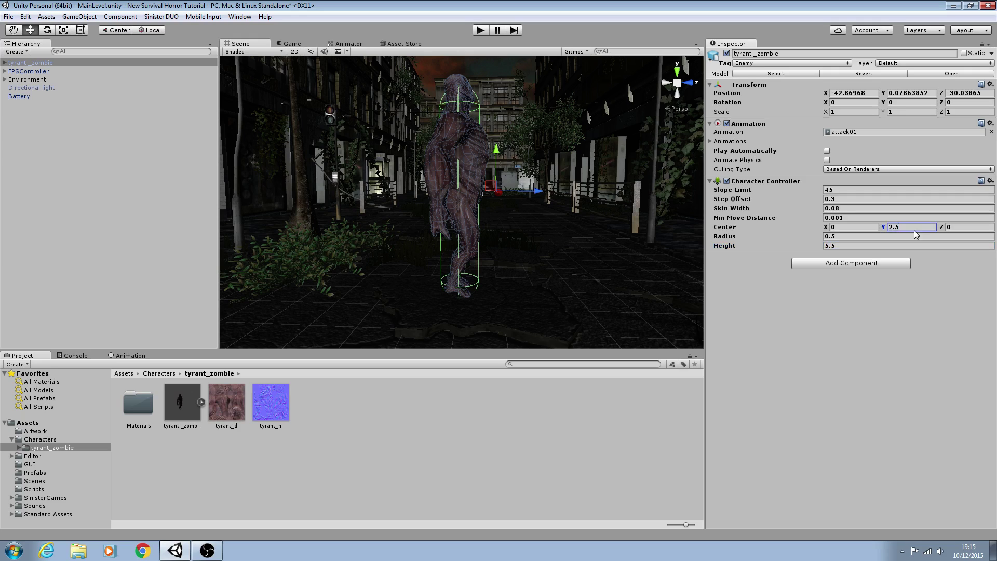
key("BackSpace")
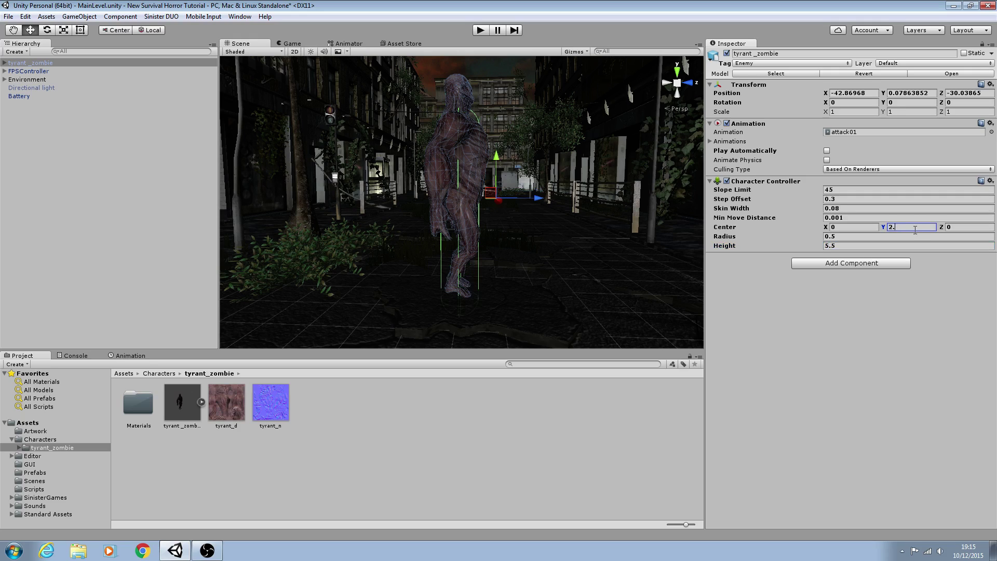
type("75")
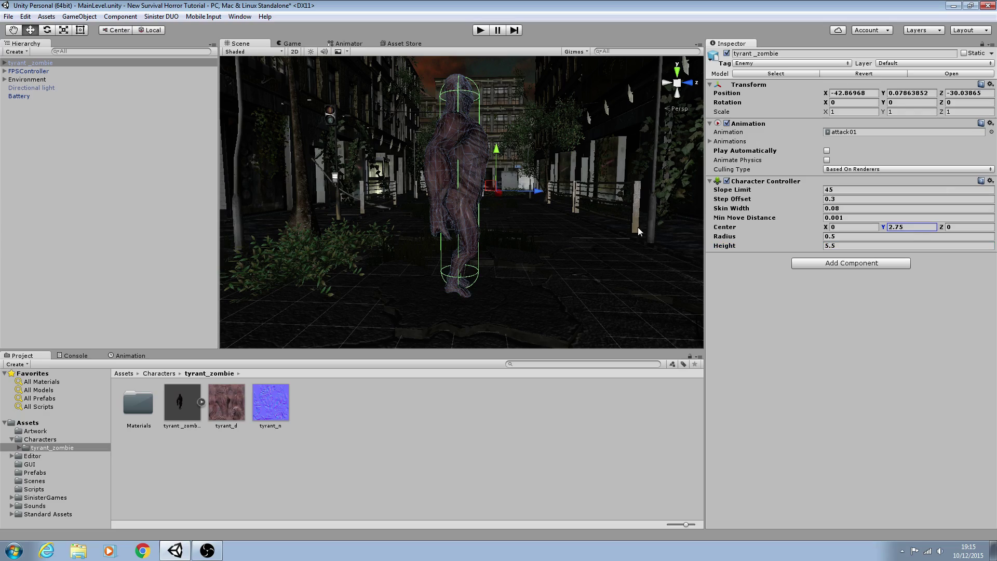
Set the Character Controller's radius to 0.6 after trying 0.7.
left_click_drag(638, 228, 371, 234, "alt")
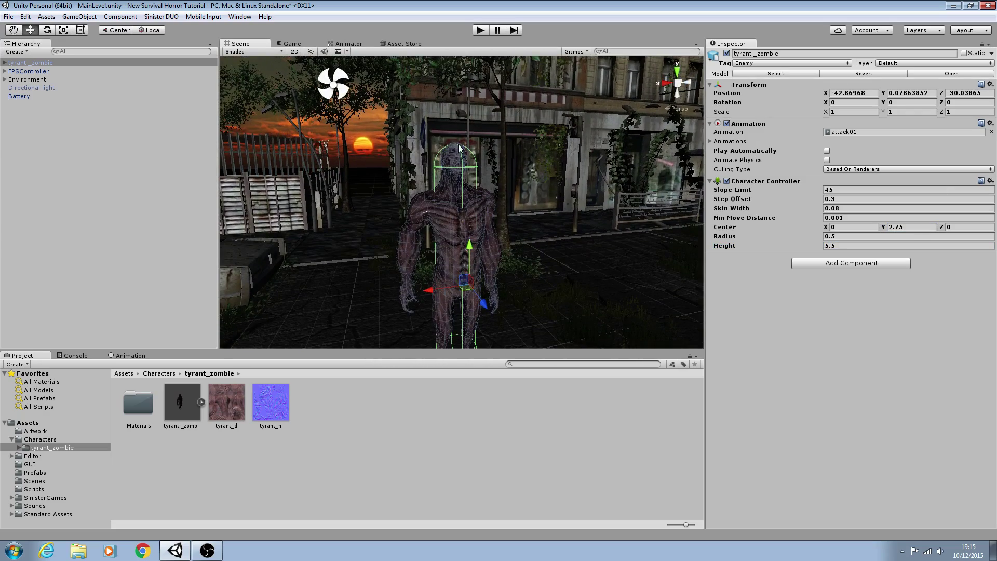
key("q")
right_click_drag(462, 181, 462, 182)
right_click_drag(492, 212, 476, 177)
key("w")
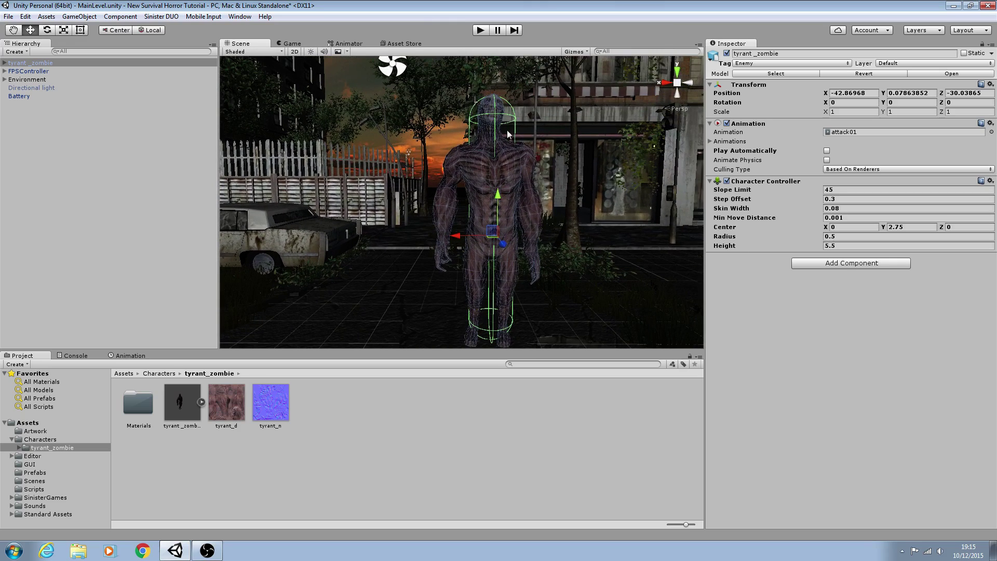
left_click(831, 237)
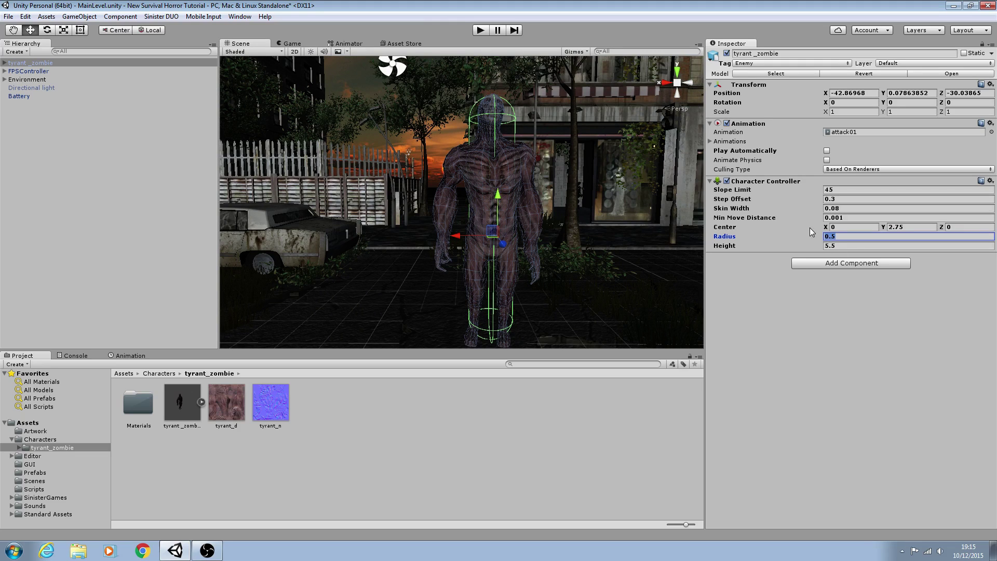
type("0.")
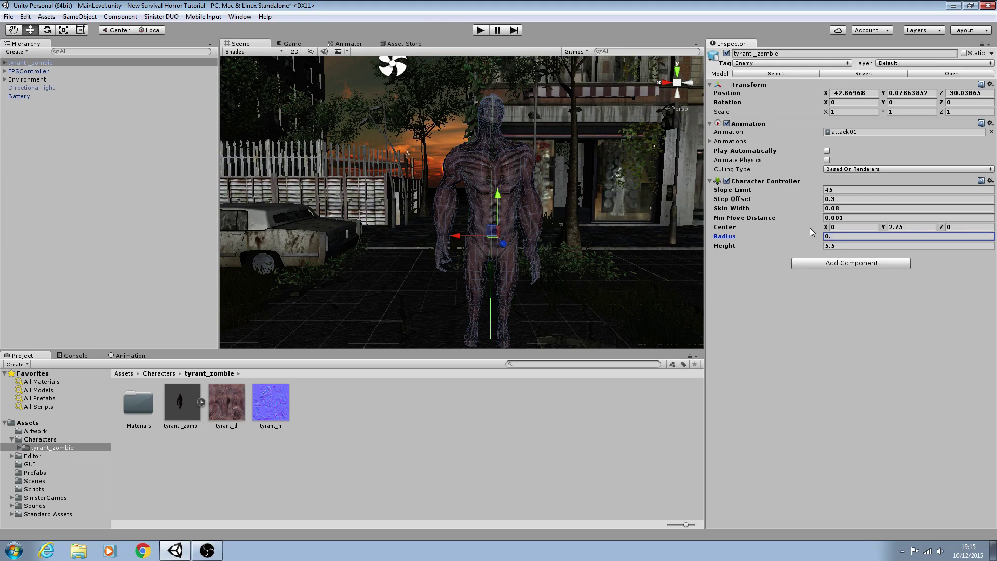
type("7")
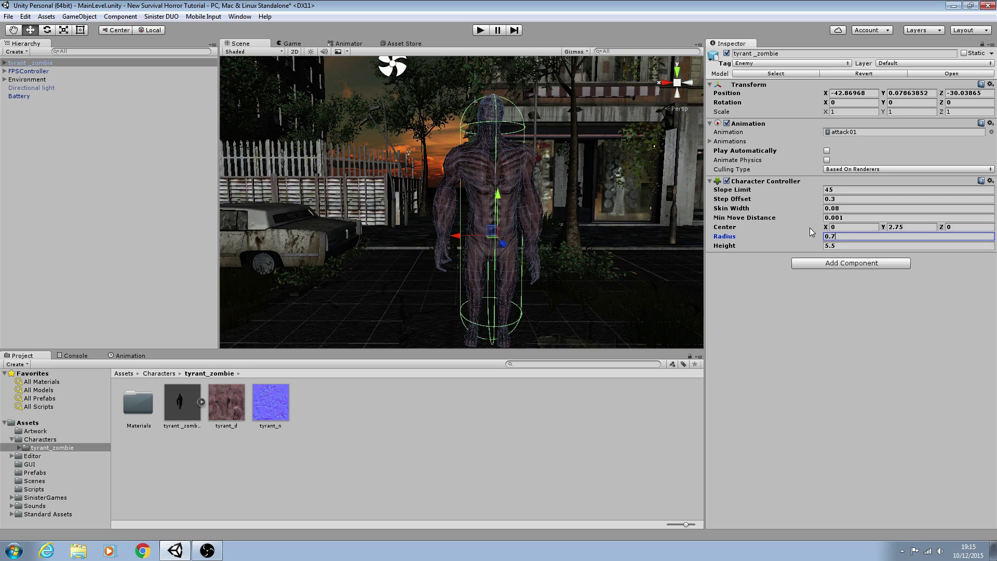
key("BackSpace")
type("6")
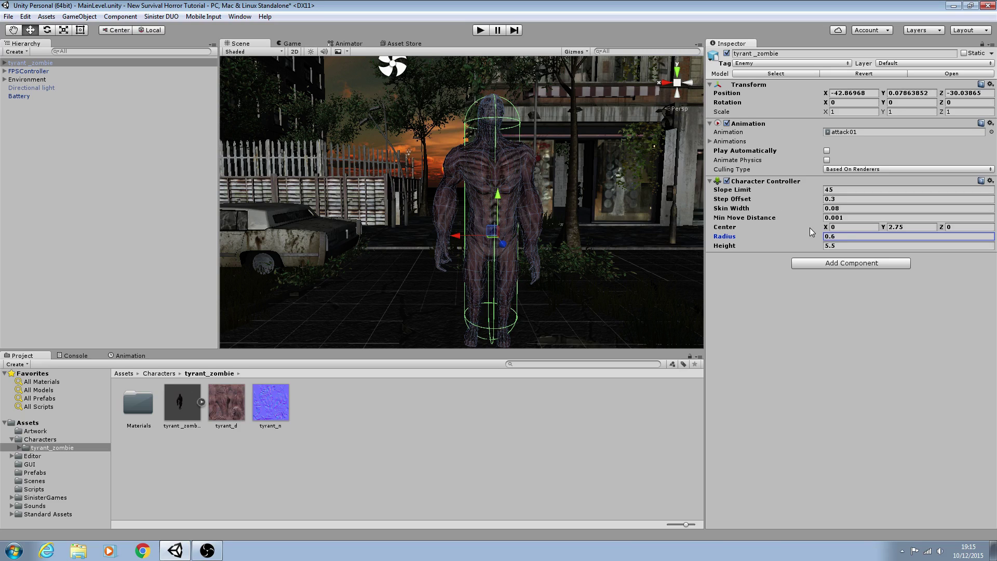
Add a Sphere Collider physics component to the tyrant_zombie object.
left_click_drag(587, 273, 565, 265, "alt")
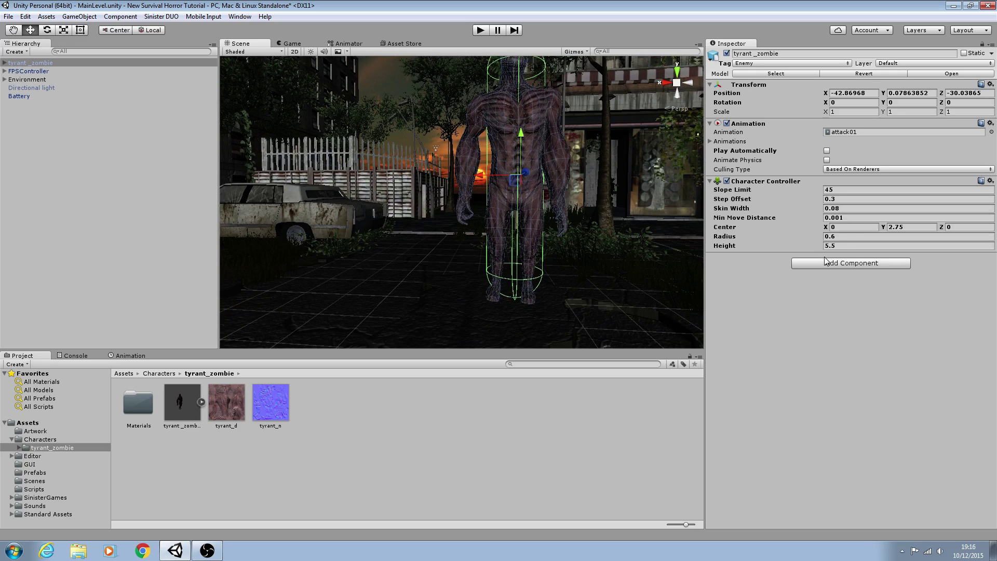
left_click_drag(580, 223, 582, 231, "alt")
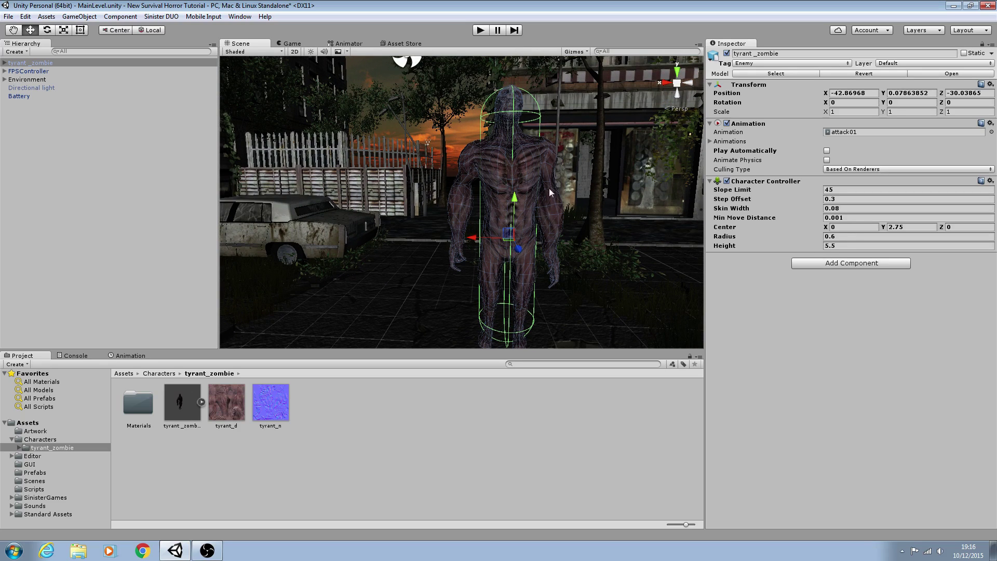
left_click(832, 266)
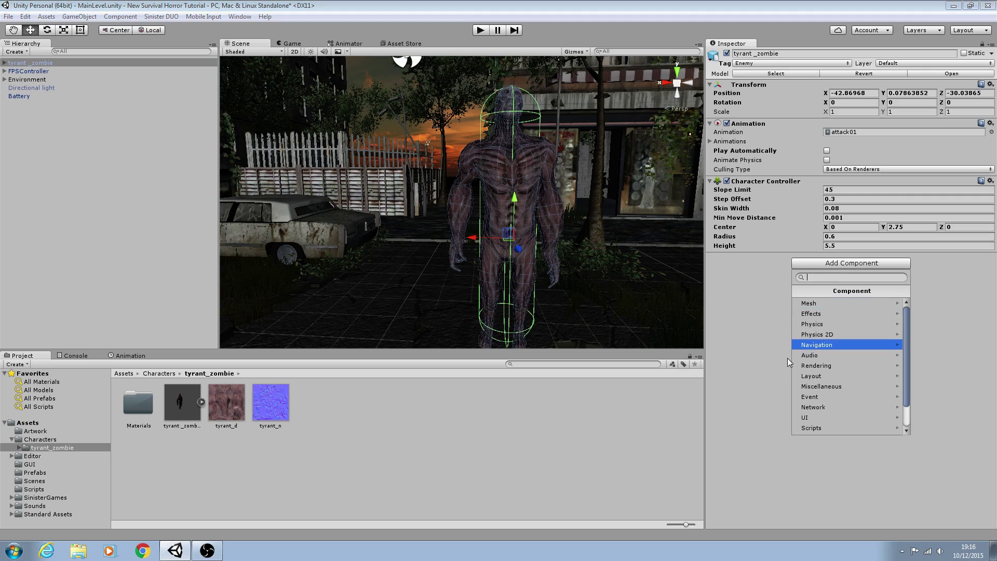
left_click(828, 323)
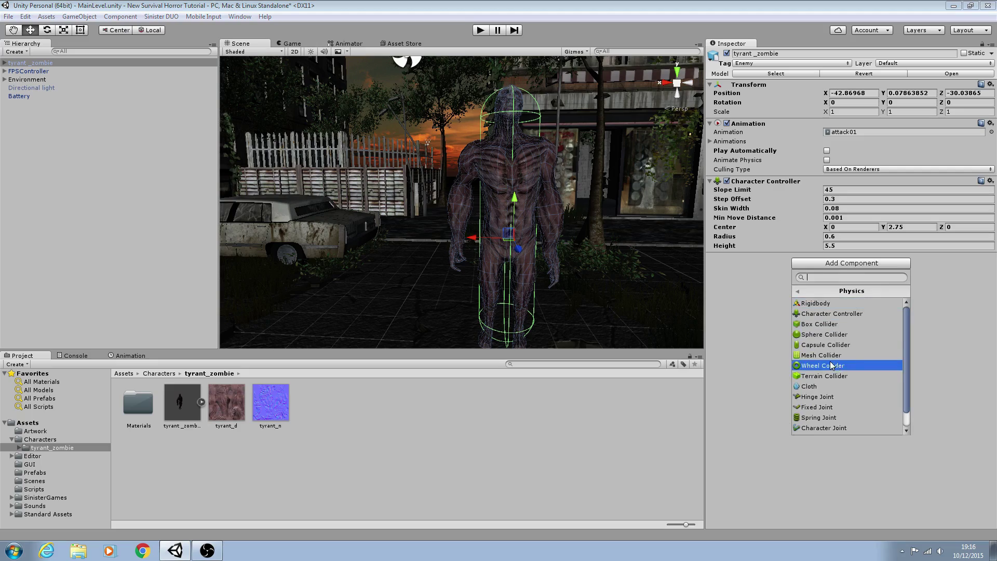
left_click(832, 336)
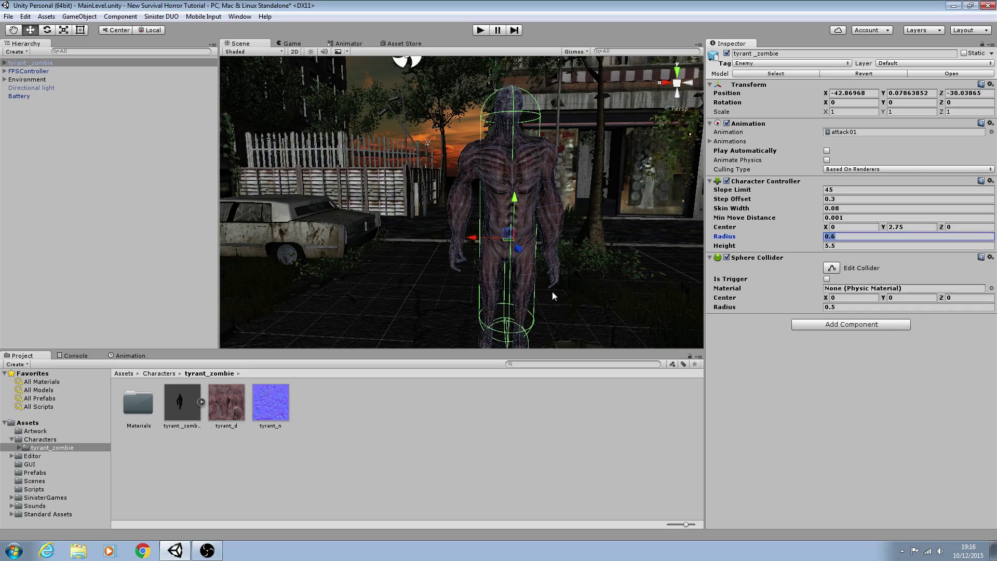
Make the zombie's Sphere Collider a trigger by enabling Is Trigger.
scroll(553, 292, "down", 3)
left_click_drag(552, 292, 732, 329, "alt")
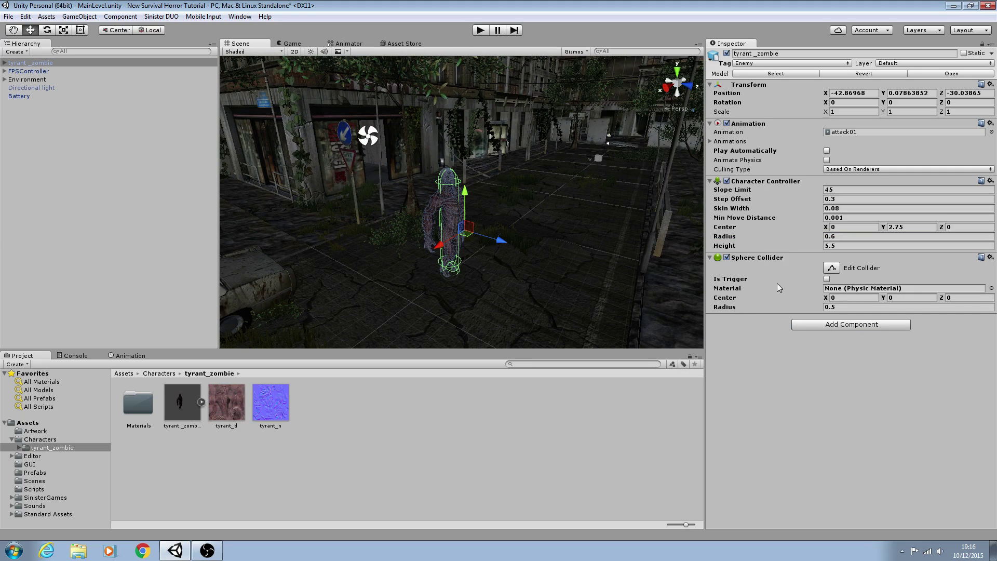
left_click(827, 279)
Set the Sphere Collider's center Y to 2.5 and its radius to 15, and check its extent around the zombie.
left_click_drag(678, 229, 583, 171, "alt")
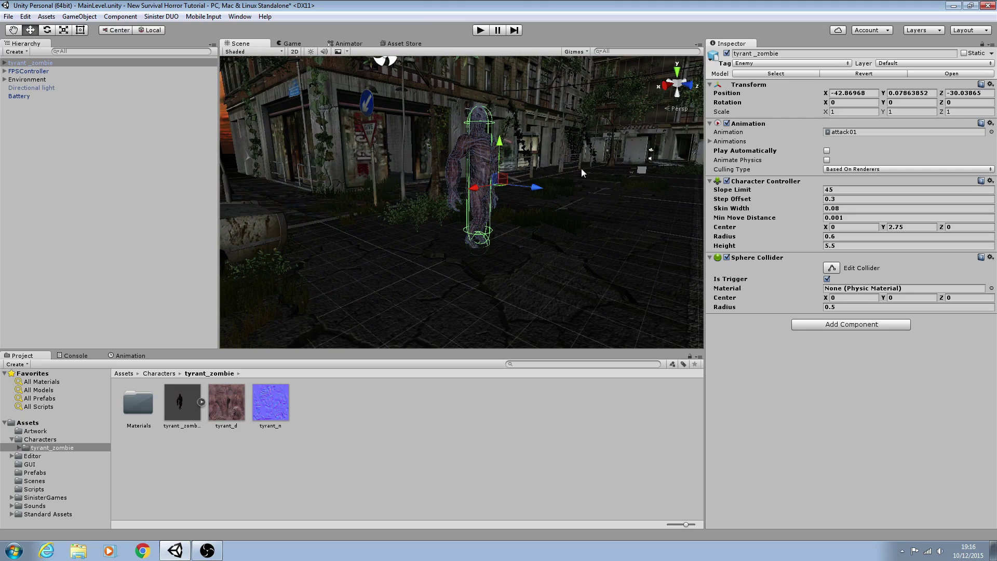
middle_click_drag(548, 236, 587, 256)
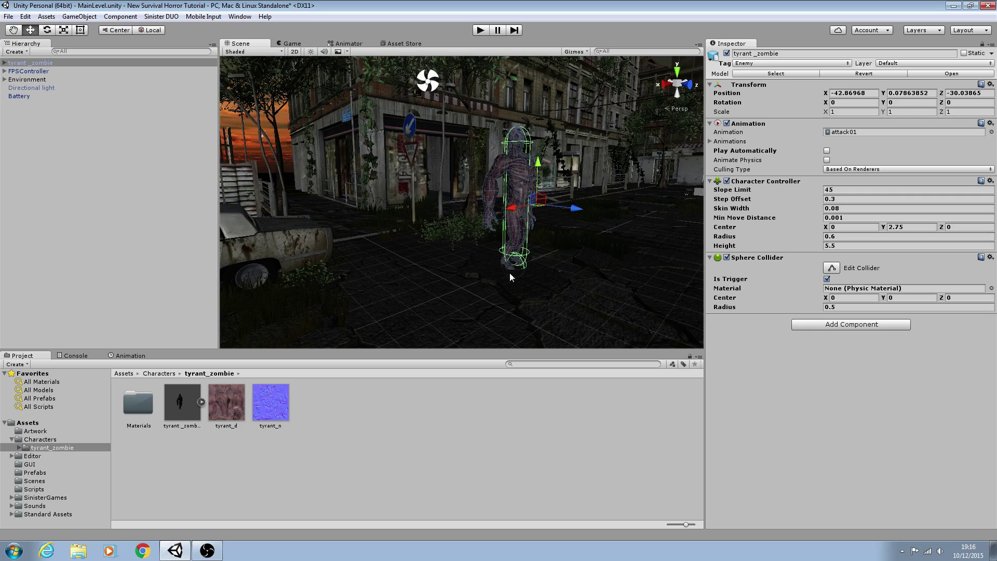
left_click(893, 299)
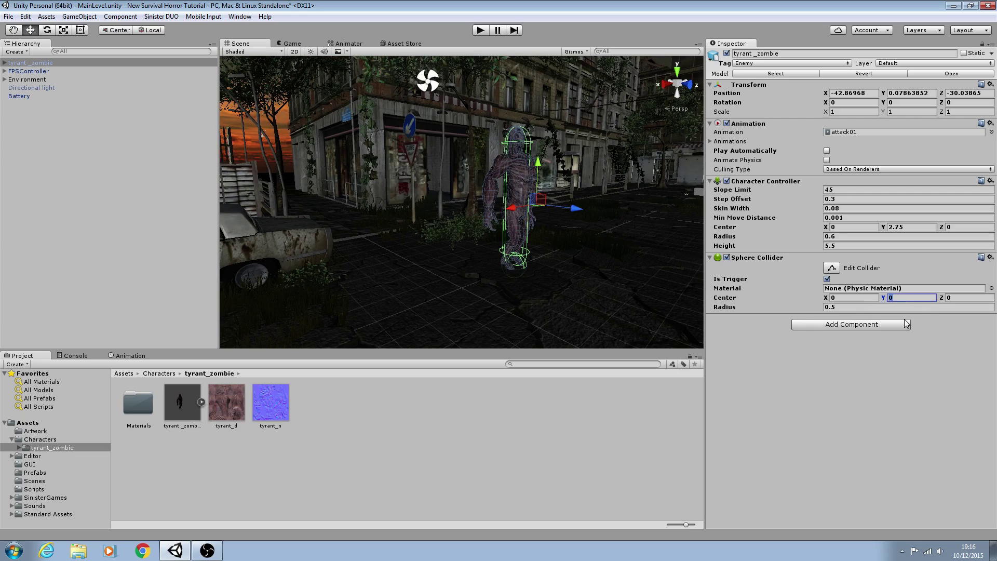
type("2.5")
left_click(838, 307)
type("15")
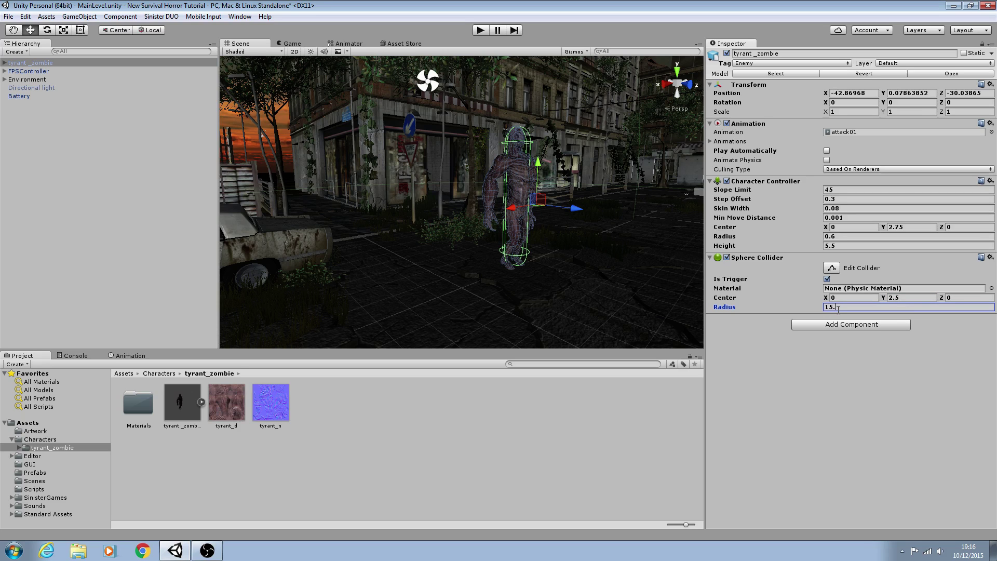
left_click_drag(590, 252, 196, 274, "alt")
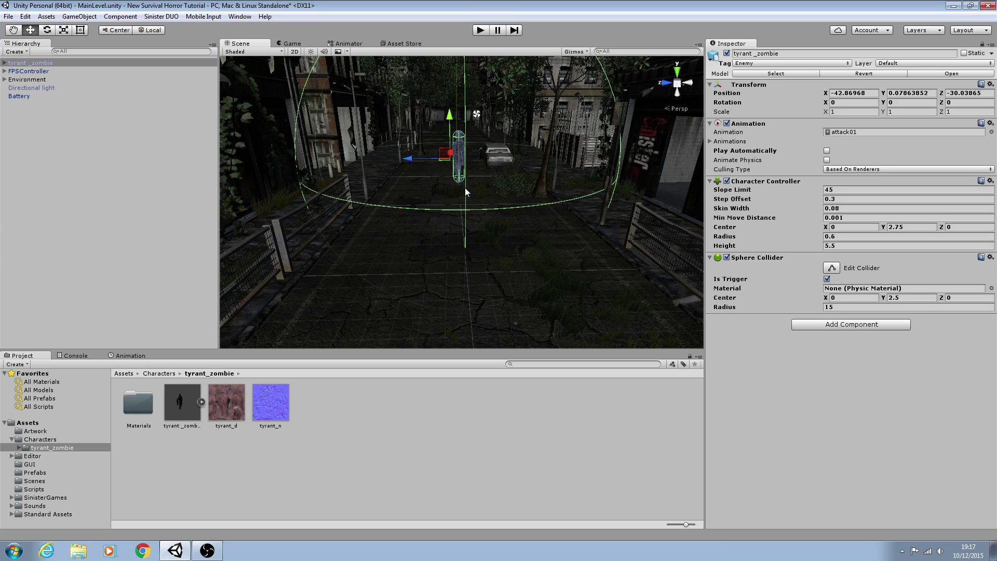
left_click_drag(469, 193, 507, 192, "alt")
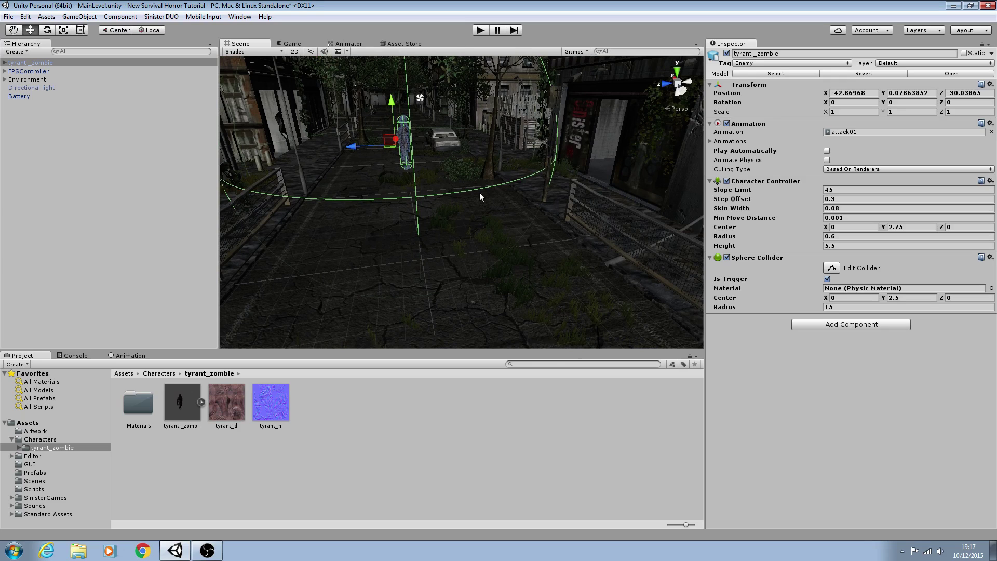
left_click_drag(490, 194, 424, 201, "alt")
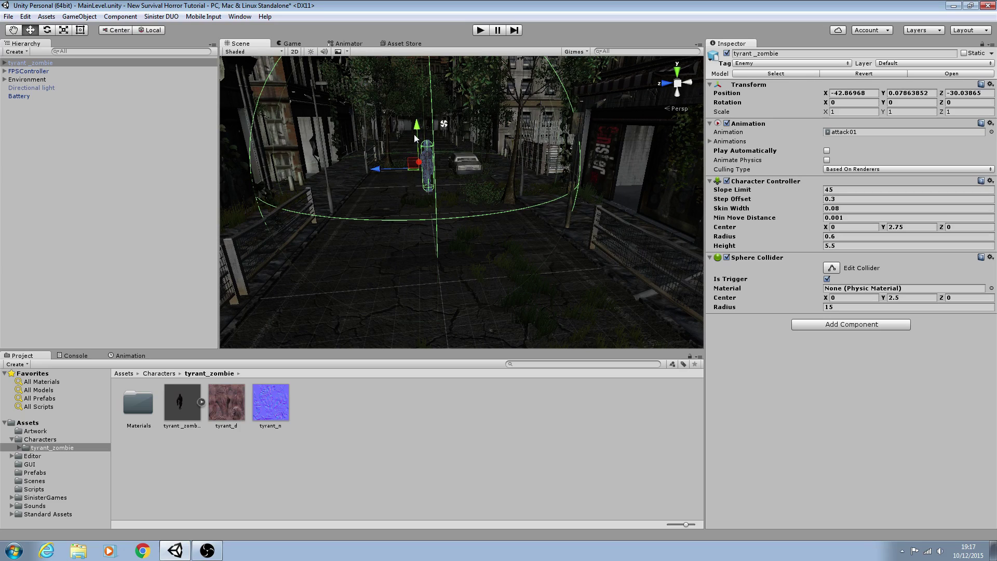
scroll(452, 197, "up", 3)
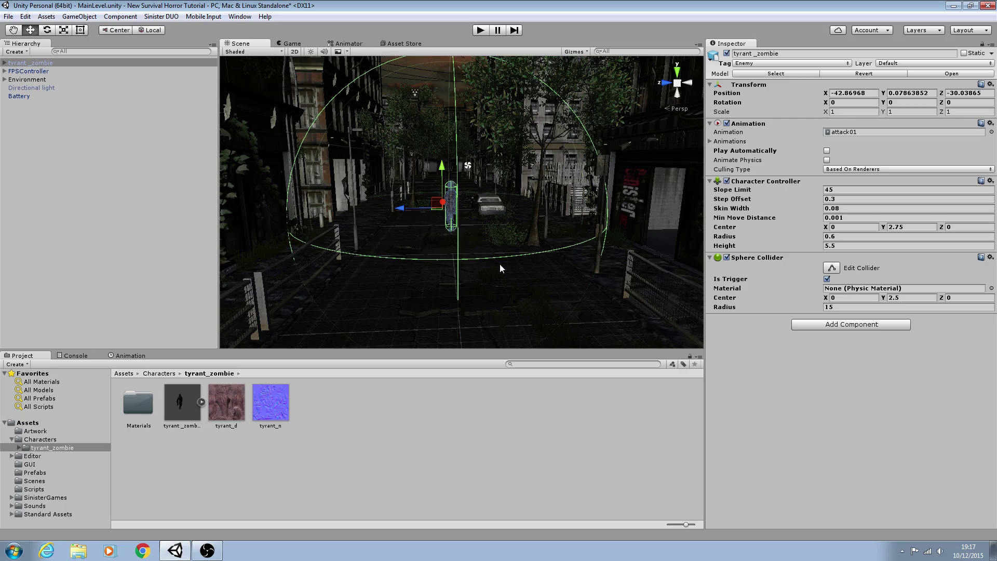
Attach the EnemyAI script from the Scripts folder to the tyrant_zombie object.
right_click_drag(497, 255, 531, 259)
key("w")
key("s")
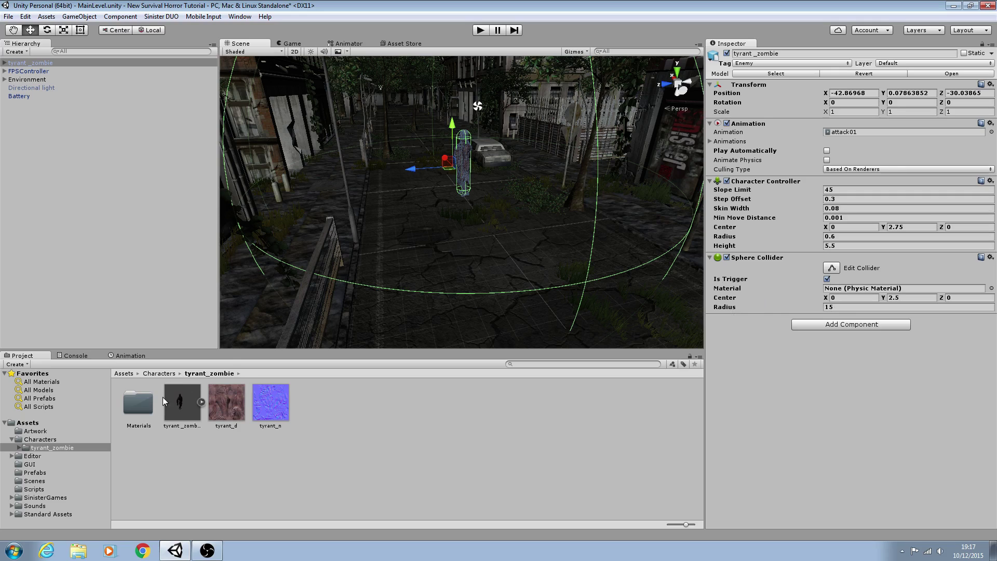
left_click(35, 489)
left_click_drag(183, 407, 815, 390)
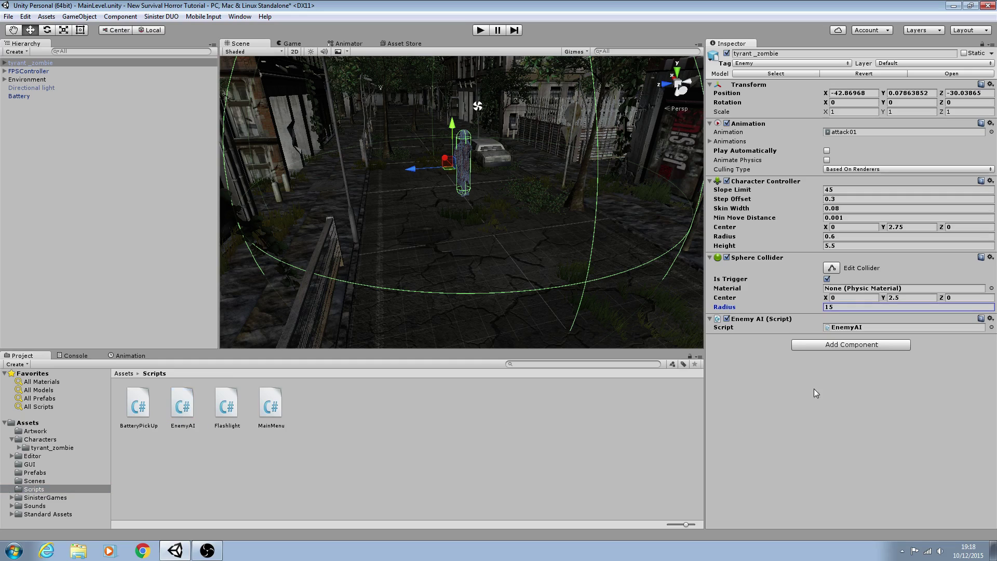
Add an Audio Source component to the tyrant_zombie object and collapse its settings.
left_click(803, 348)
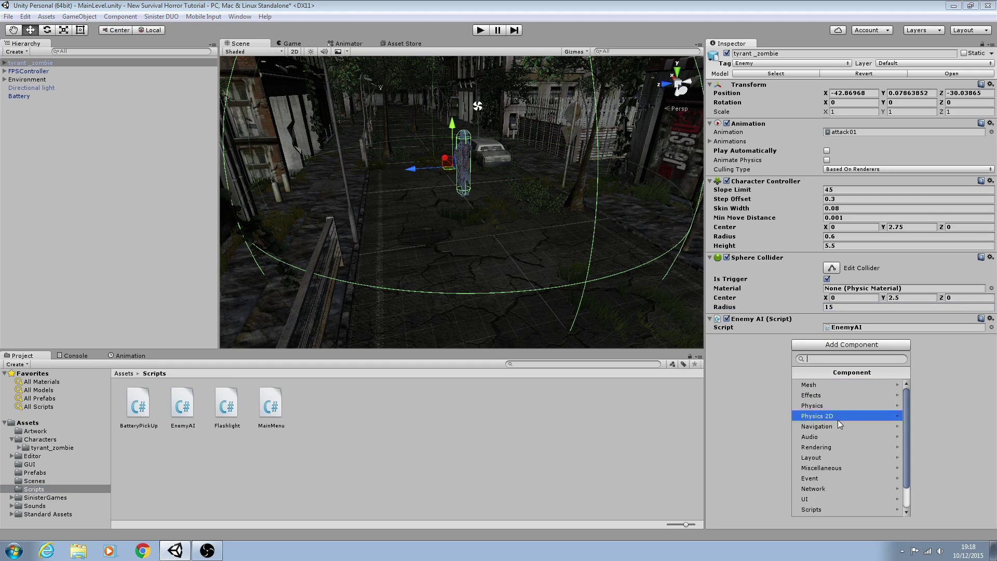
left_click(837, 436)
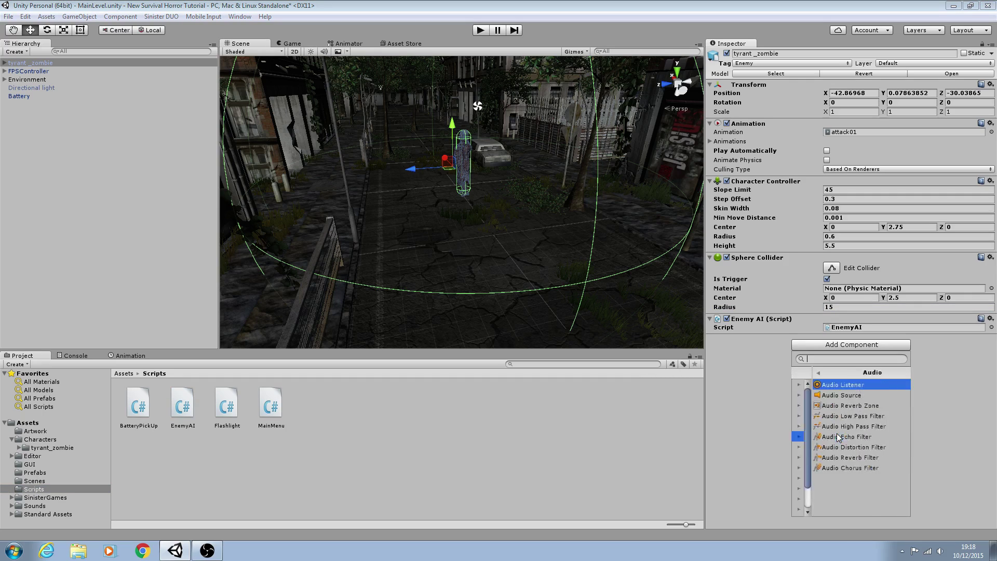
left_click(831, 396)
left_click(710, 338)
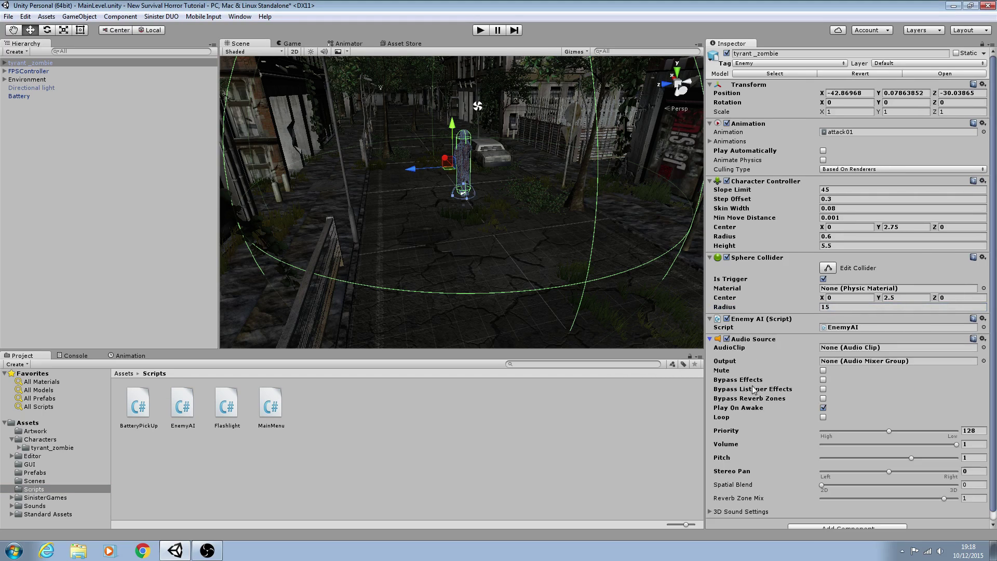
left_click(710, 338)
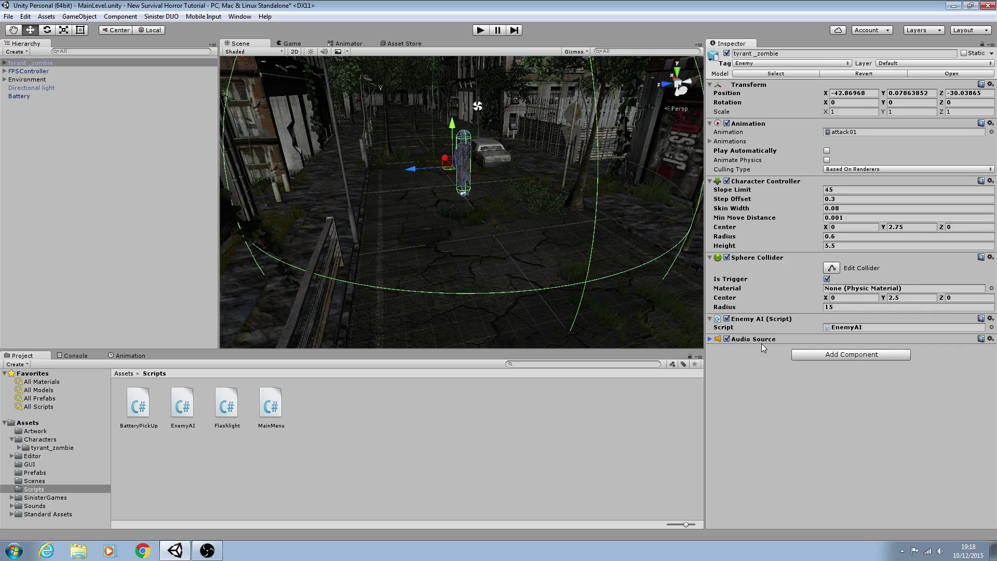
left_click(679, 364)
left_click_drag(640, 301, 579, 244, "alt")
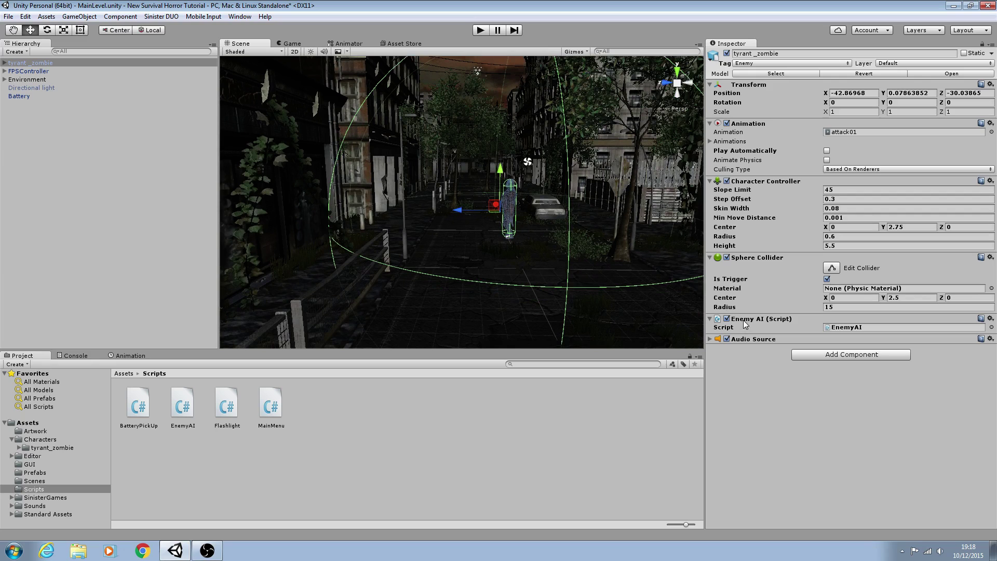
mouse_move(618, 254)
right_mouse_down()
mouse_move(615, 276)
mouse_move(622, 273)
right_mouse_up()
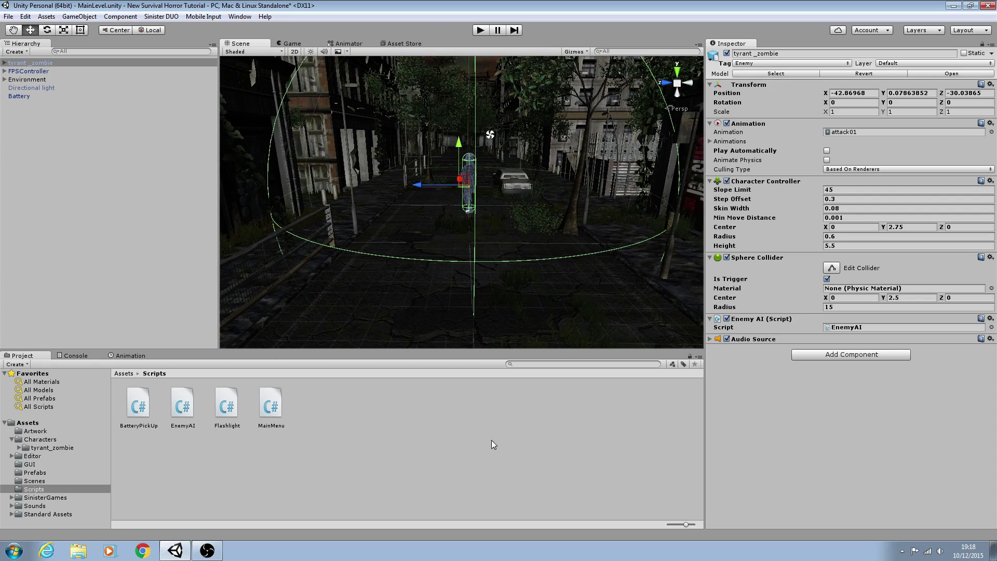